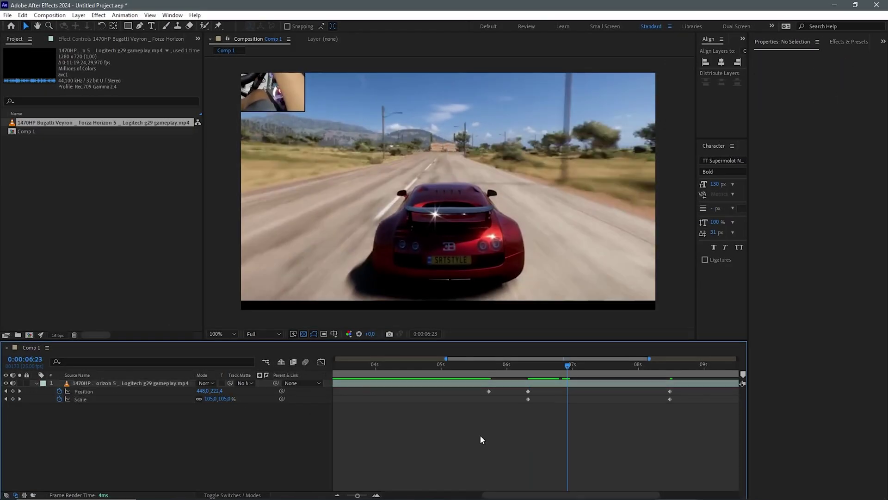
# Step: Scrub the keyframed car clip around 8 seconds, then bring up the YouTube channel's Videos page
pyautogui.moveTo(680, 365)
pyautogui.mouseDown()
pyautogui.moveTo(671, 366)
pyautogui.moveTo(689, 366)
pyautogui.mouseUp()
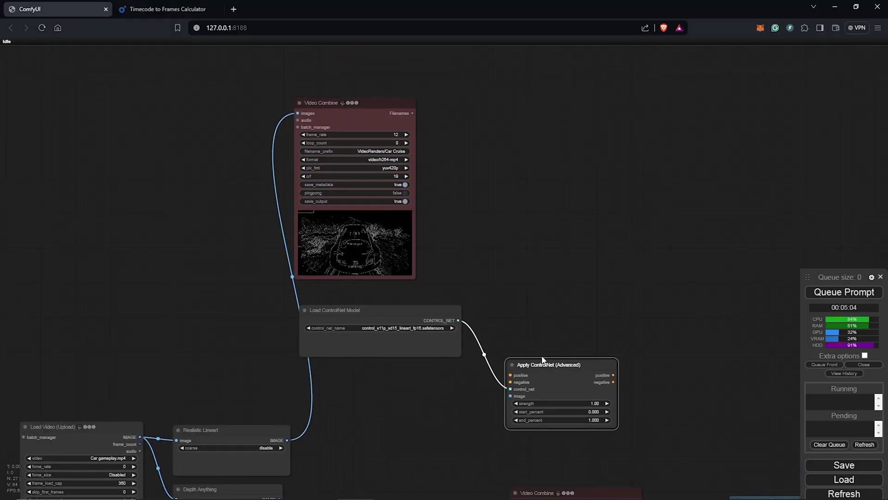
pyautogui.moveTo(387, 394); pyautogui.dragTo(433, 322)
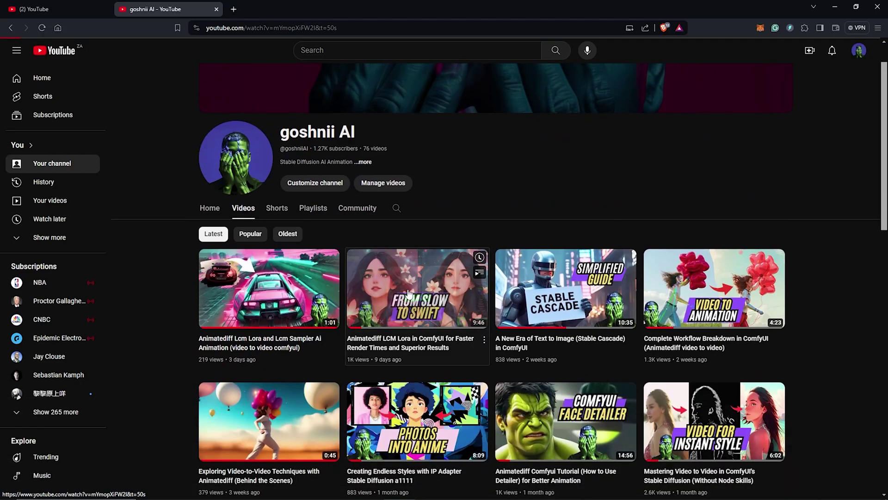
# Step: Play the 'Animatediff LCM Lora in ComfyUI for Faster Render Times and Superior Results' video
pyautogui.click(409, 294)
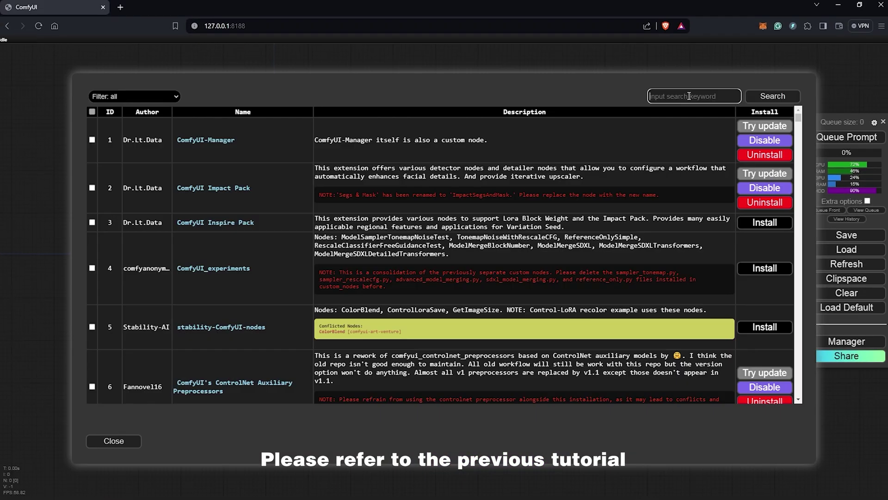
# Step: Search the Manager's custom nodes for LCM
pyautogui.write('LCM')
pyautogui.click(772, 96)
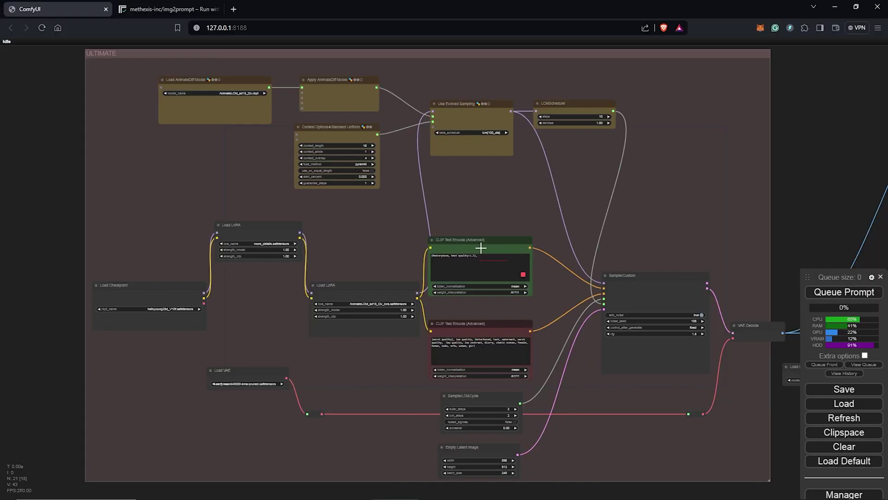
pyautogui.scroll(10, 490, 258)
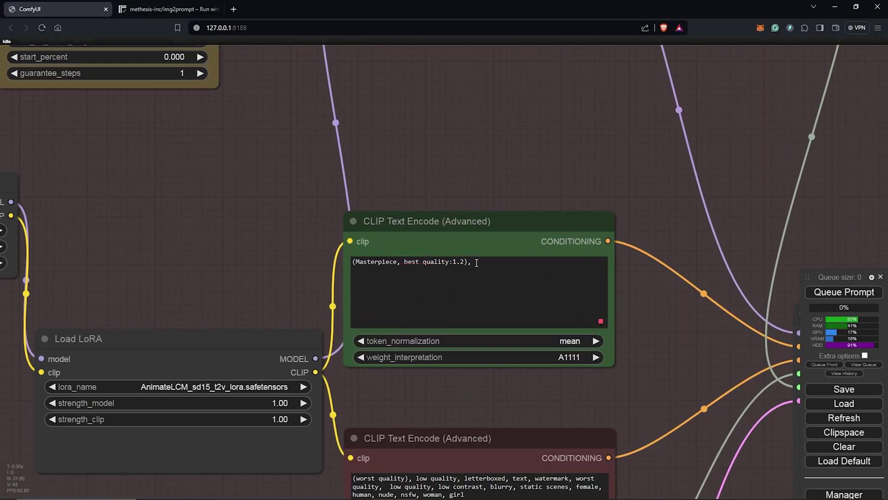
# Step: Set the positive prompt to 'a red sports car driving down a road, rare view from the camera' and check Video Combine
pyautogui.click(495, 285)
pyautogui.write('a red sports car driving down a road')
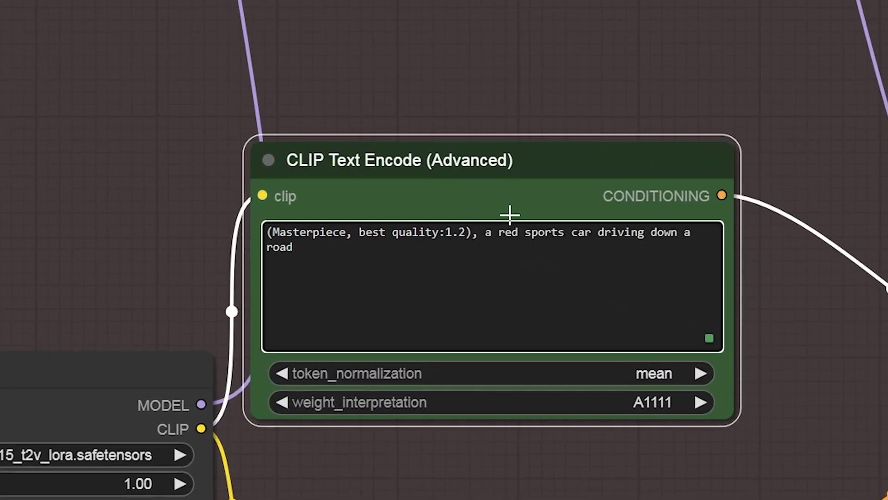
pyautogui.write(', rare view from the camera')
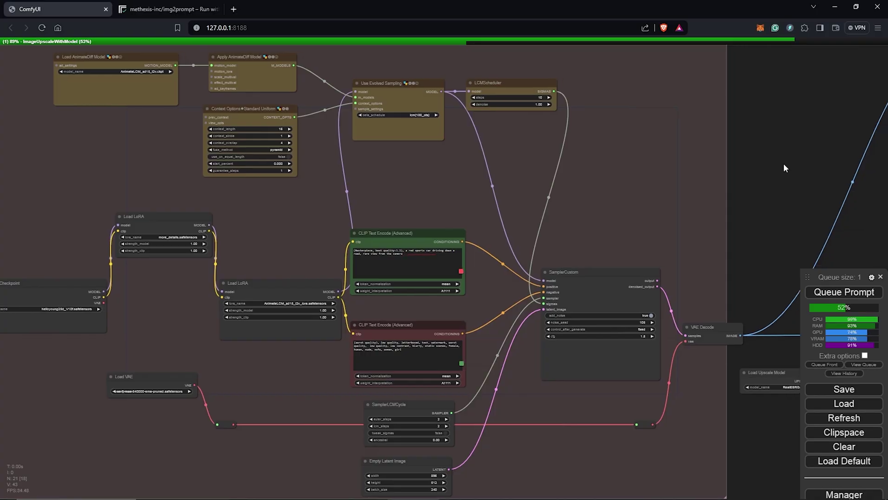
pyautogui.moveTo(786, 166); pyautogui.dragTo(623, 188)
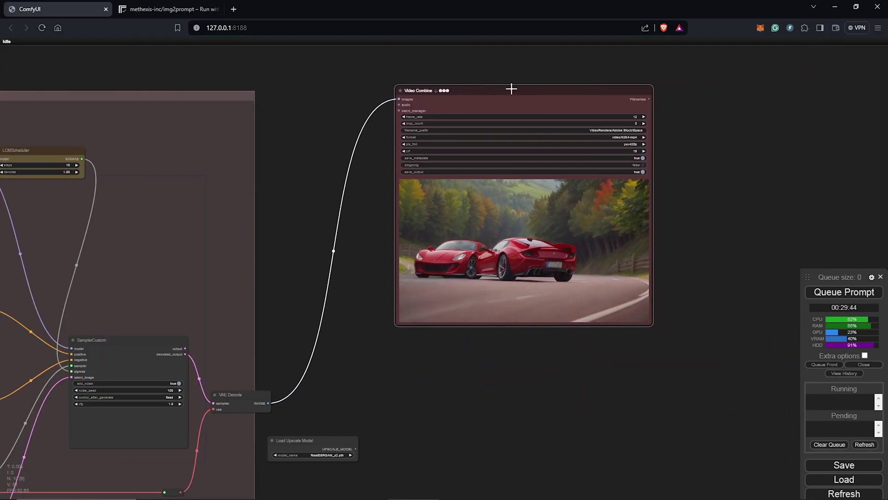
pyautogui.moveTo(512, 88); pyautogui.dragTo(418, 95)
pyautogui.scroll(2, 567, 415)
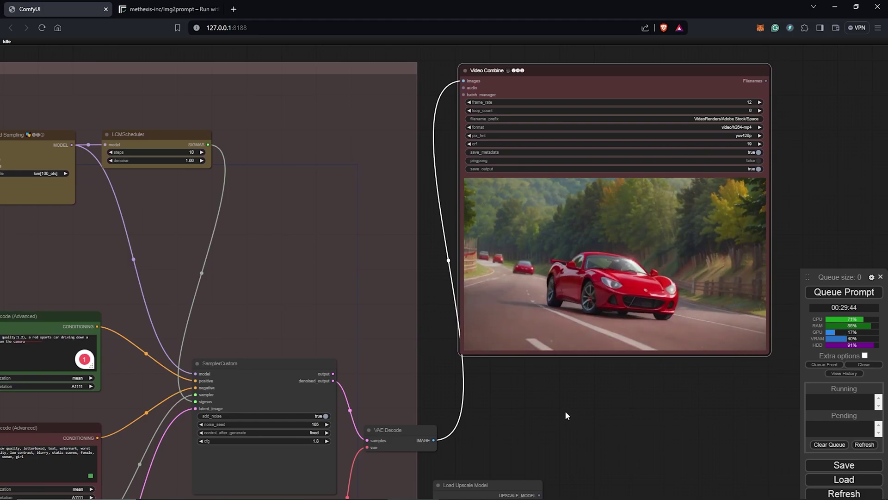
# Step: Extend the positive prompt with motion, superhero, vibrant manga and outrun styling
pyautogui.moveTo(441, 375); pyautogui.dragTo(817, 296)
pyautogui.scroll(10, 564, 270)
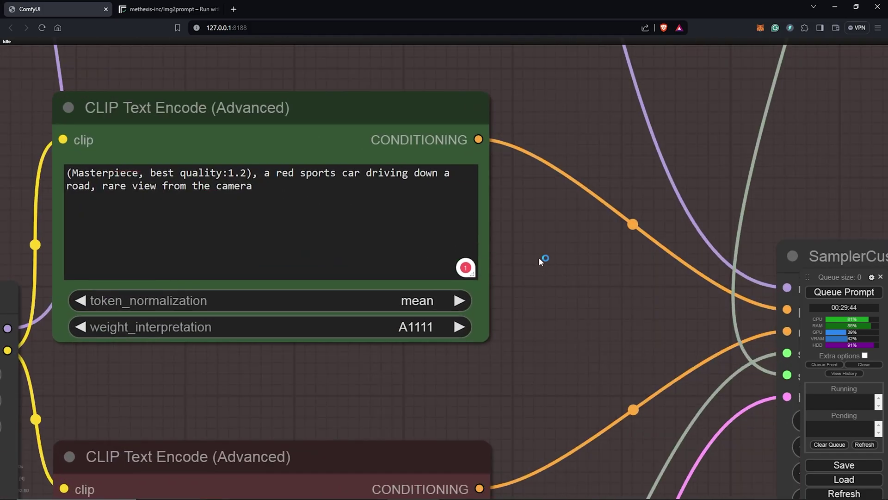
pyautogui.moveTo(539, 258); pyautogui.dragTo(722, 320)
pyautogui.click(569, 227)
pyautogui.write('in motion, in the style of super heroes,')
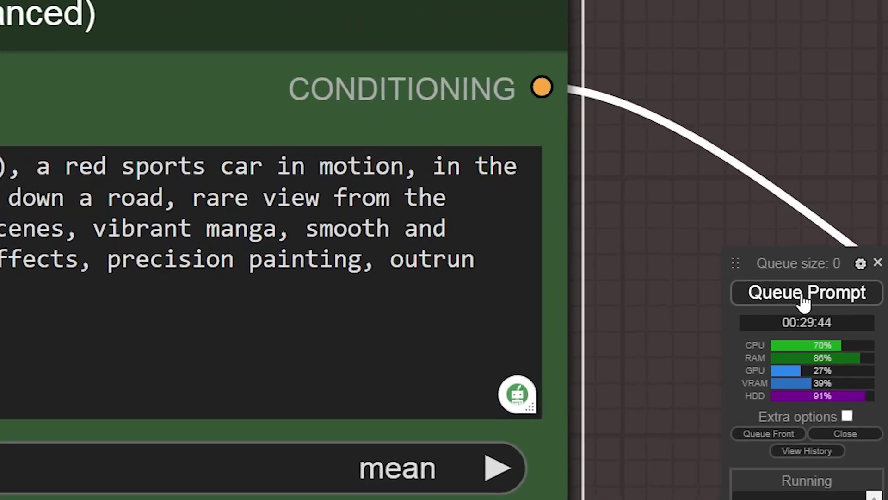
# Step: Queue the revised prompt and view the stylised red sports car in the Video Combine preview
pyautogui.click(839, 294)
pyautogui.scroll(-5, 694, 224)
pyautogui.scroll(1, 693, 224)
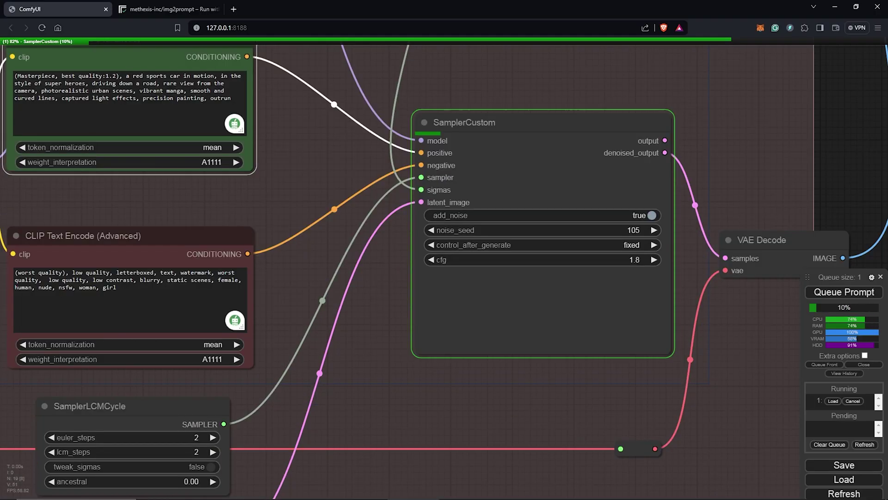
pyautogui.moveTo(860, 200); pyautogui.dragTo(490, 283)
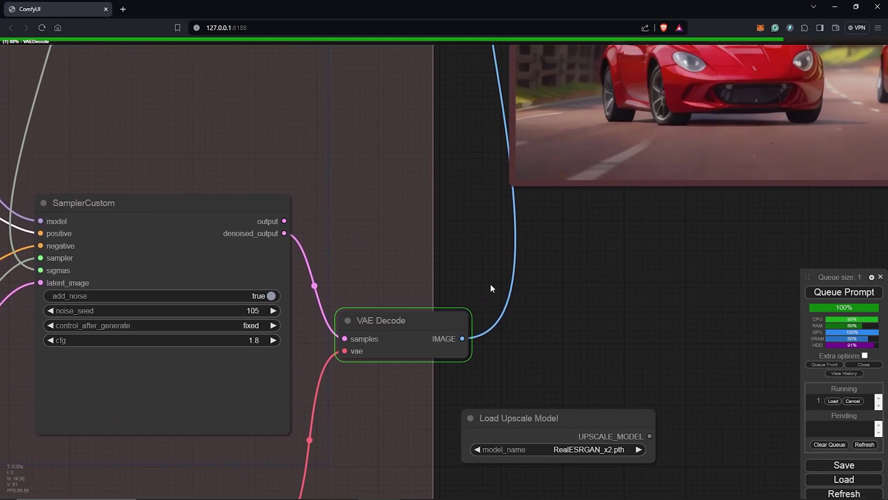
pyautogui.scroll(-2, 615, 269)
pyautogui.moveTo(615, 268); pyautogui.dragTo(560, 348)
pyautogui.scroll(-4, 560, 348)
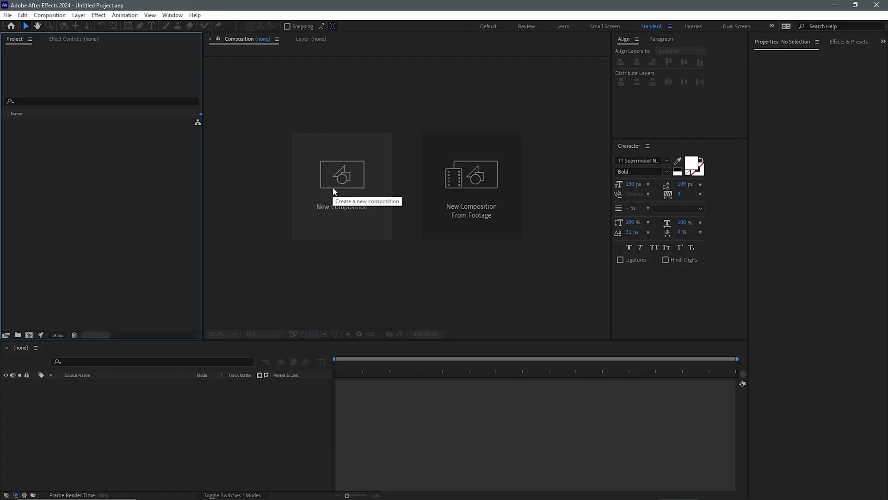
# Step: Import the car gameplay footage into Comp 1 and scrub through the clip
pyautogui.click(333, 191)
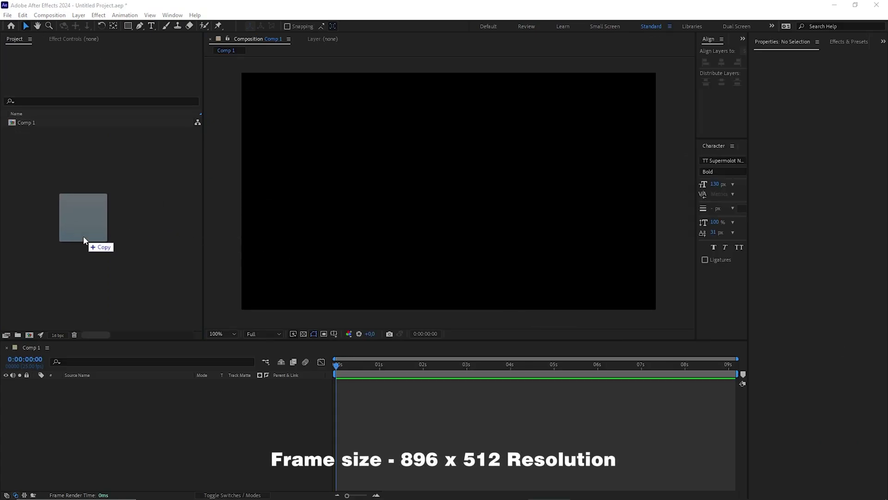
pyautogui.moveTo(84, 240); pyautogui.dragTo(117, 219)
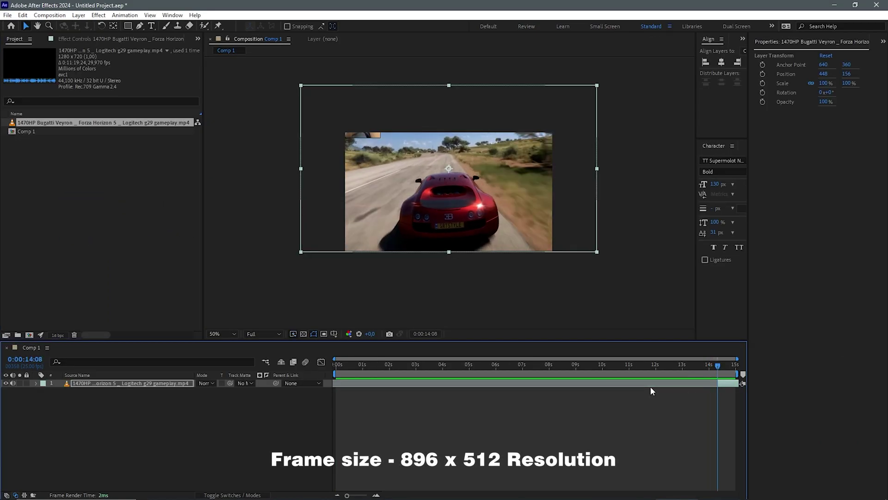
pyautogui.moveTo(401, 374); pyautogui.dragTo(408, 373)
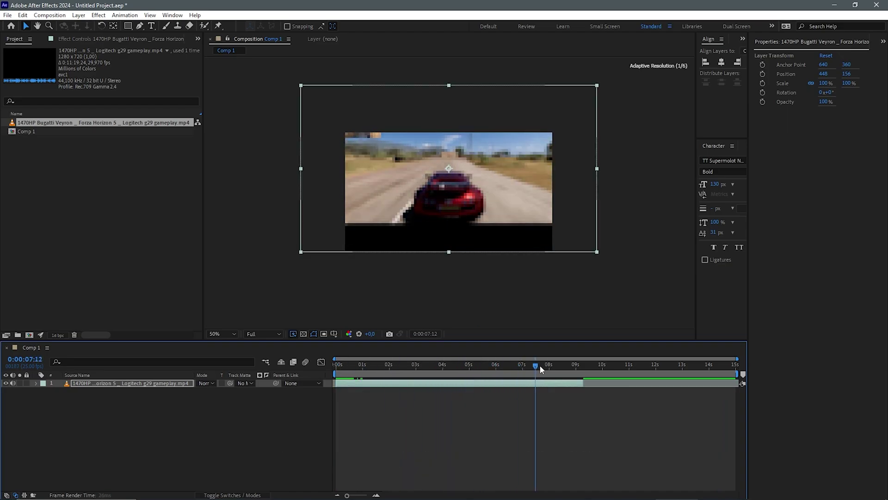
pyautogui.moveTo(541, 366); pyautogui.dragTo(586, 366)
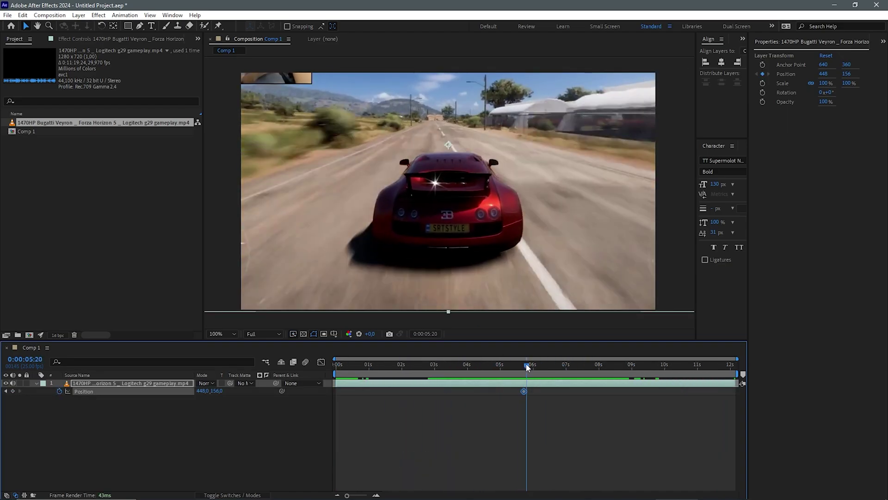
pyautogui.moveTo(526, 362); pyautogui.dragTo(614, 365)
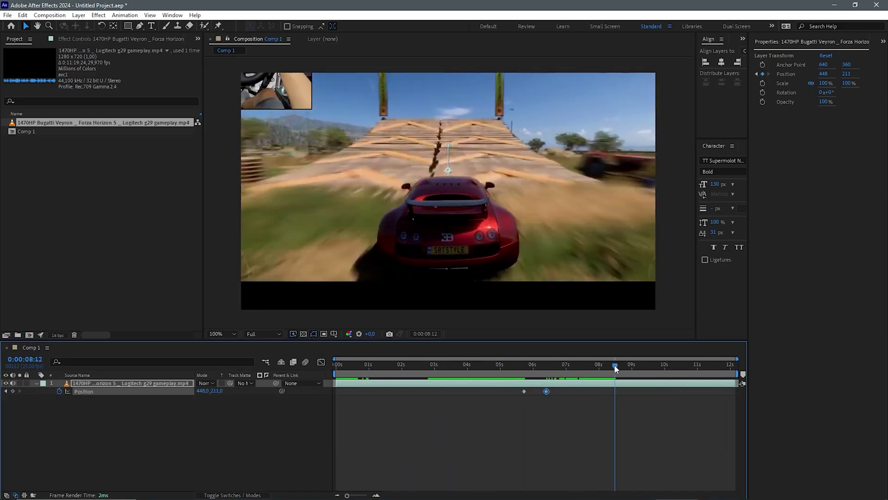
# Step: Add Position and Scale keyframes at 0:00:06:20 and 0:00:08:17 to reframe the clip, then render
pyautogui.click(561, 370)
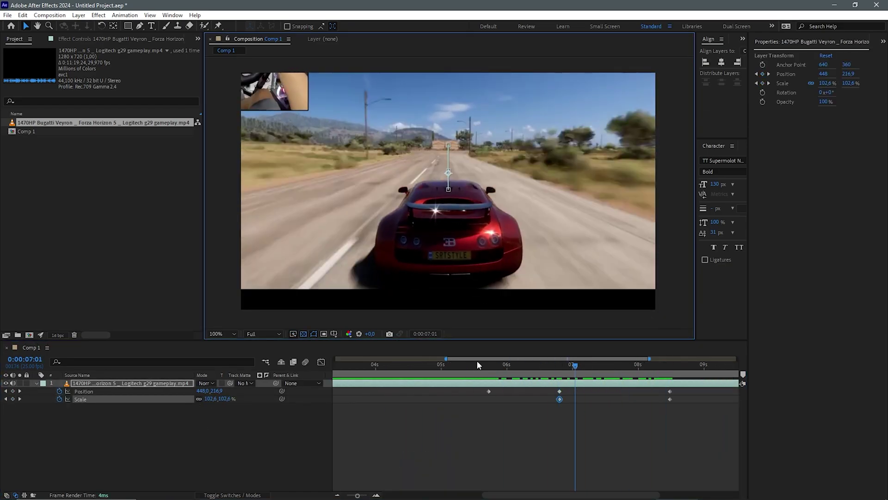
pyautogui.click(685, 366)
pyautogui.moveTo(686, 365)
pyautogui.mouseDown()
pyautogui.moveTo(670, 366)
pyautogui.moveTo(688, 365)
pyautogui.mouseUp()
pyautogui.moveTo(216, 391); pyautogui.dragTo(255, 391)
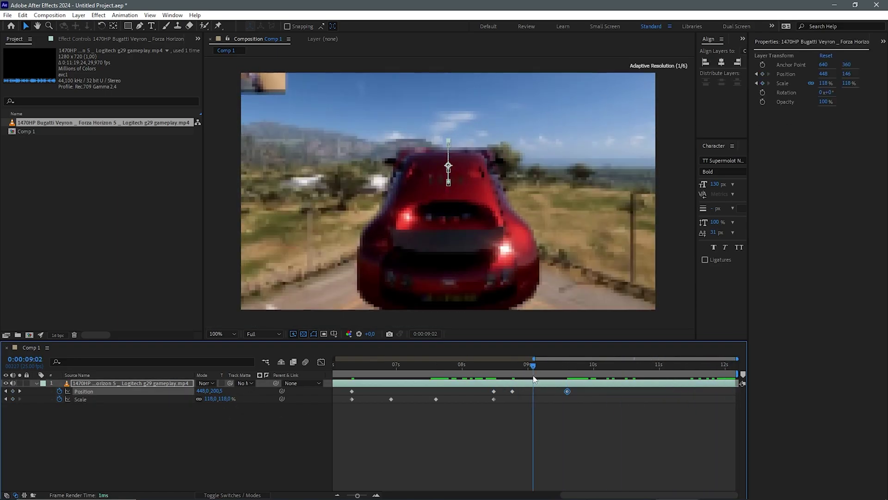
pyautogui.moveTo(531, 365); pyautogui.dragTo(401, 366)
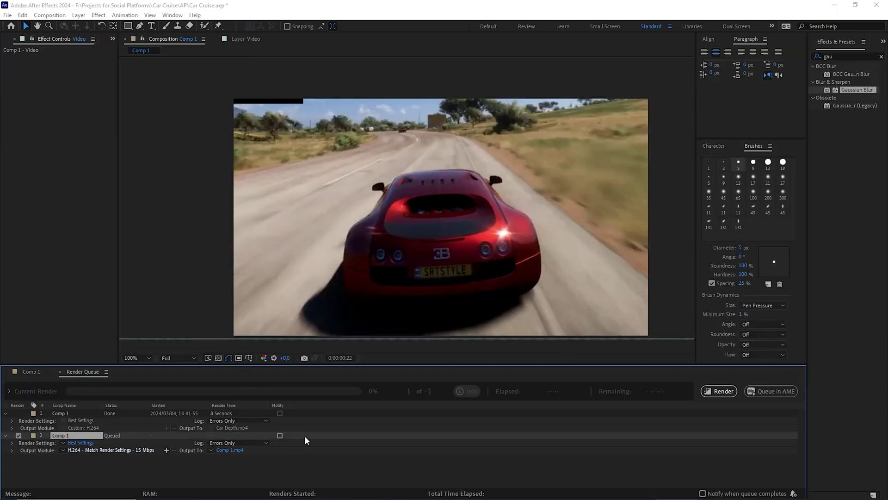
pyautogui.click(718, 391)
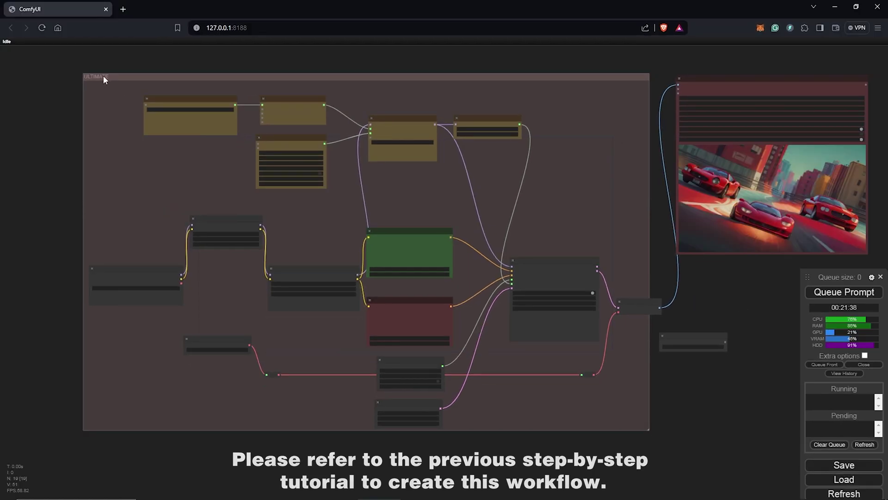
# Step: Remove the ULTIMATE group and add an 'Animatediff+LCM' group around the AnimateDiff nodes
pyautogui.rightClick(70, 62)
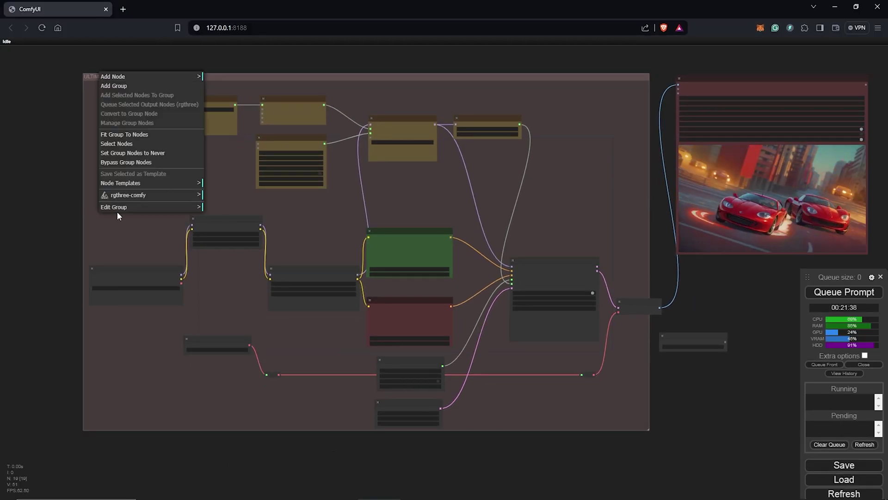
pyautogui.click(206, 238)
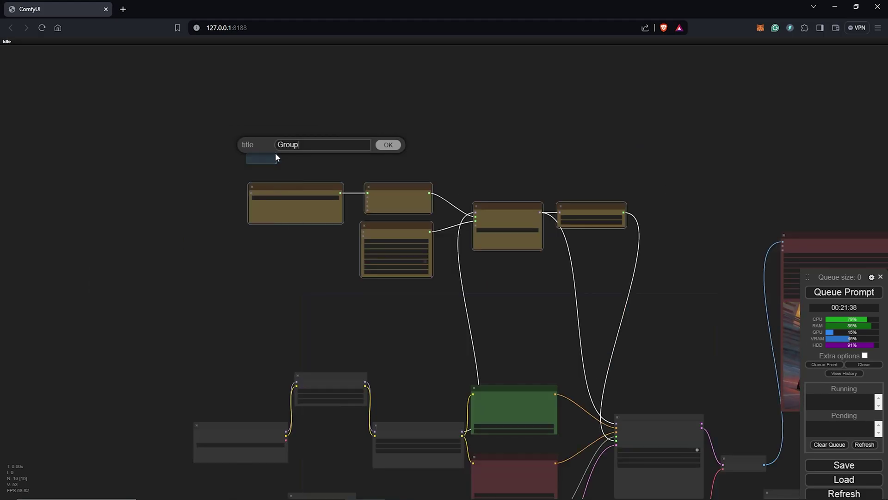
pyautogui.doubleClick(298, 147)
pyautogui.write('Animatediff+LCM')
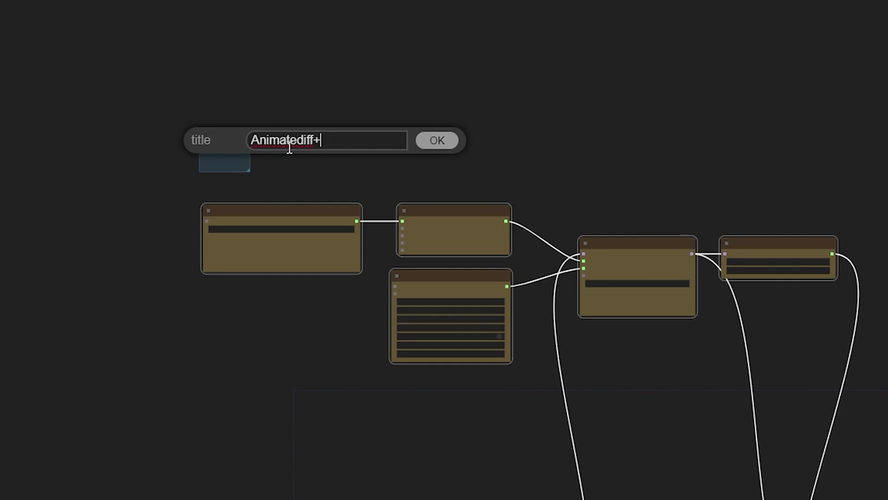
pyautogui.press('Return')
pyautogui.moveTo(250, 171); pyautogui.dragTo(661, 300)
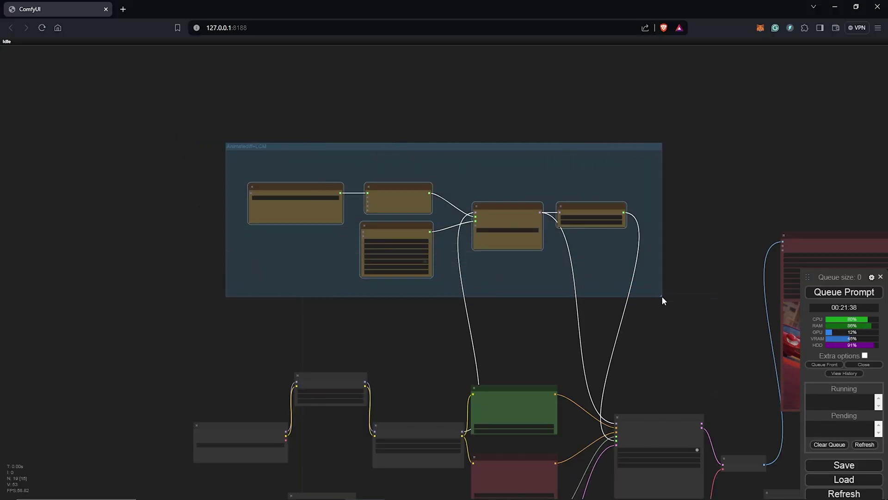
pyautogui.scroll(-5, 662, 300)
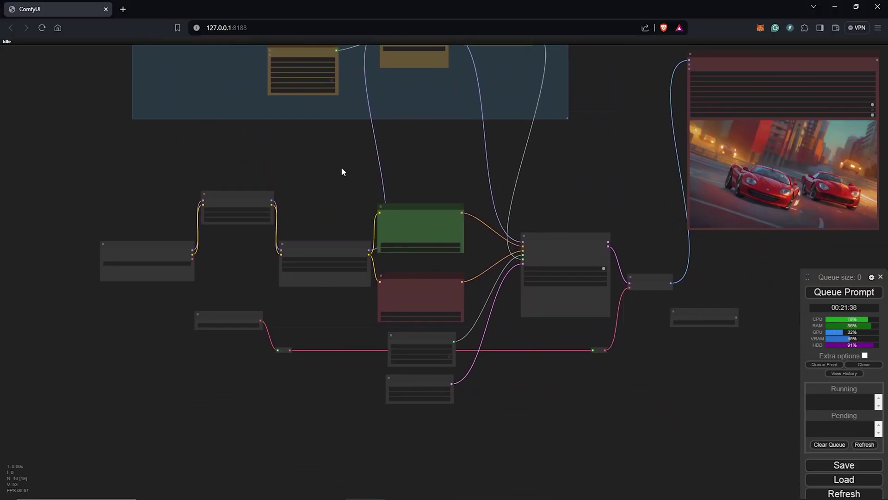
# Step: Add a purple 'Text to Image' group enclosing the prompt nodes
pyautogui.write('Text to')
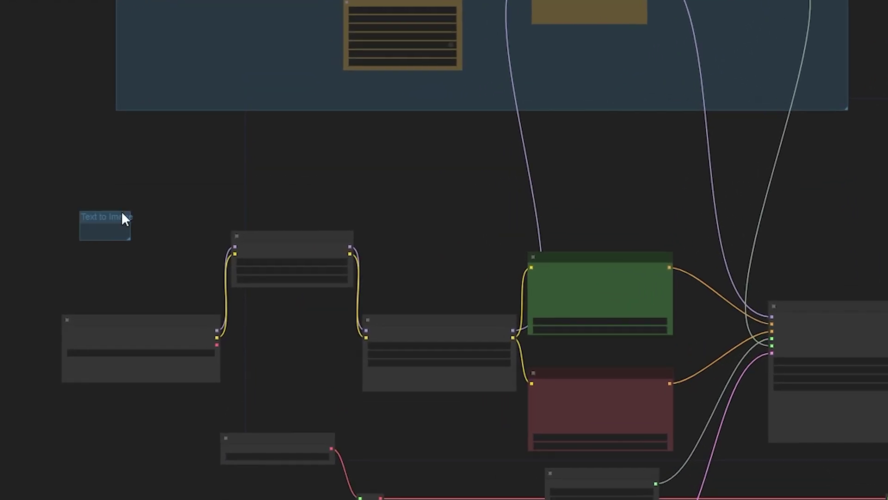
pyautogui.rightClick(124, 219)
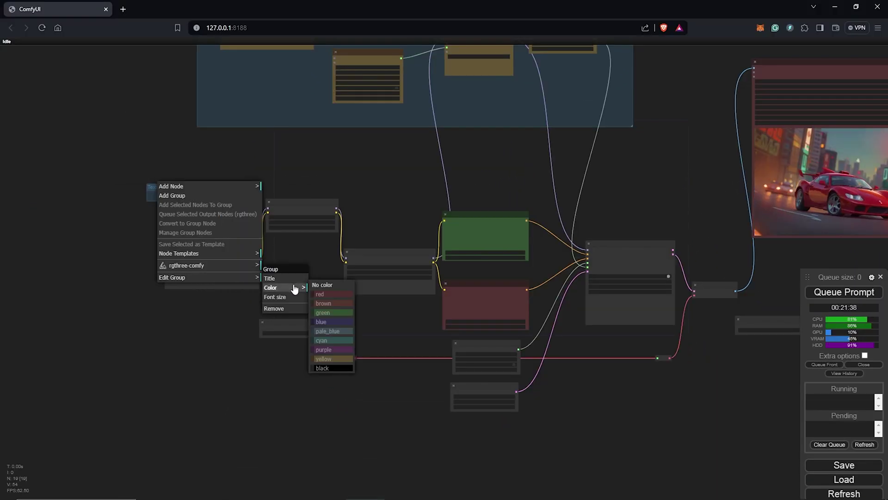
pyautogui.click(333, 349)
pyautogui.moveTo(177, 199); pyautogui.dragTo(729, 419)
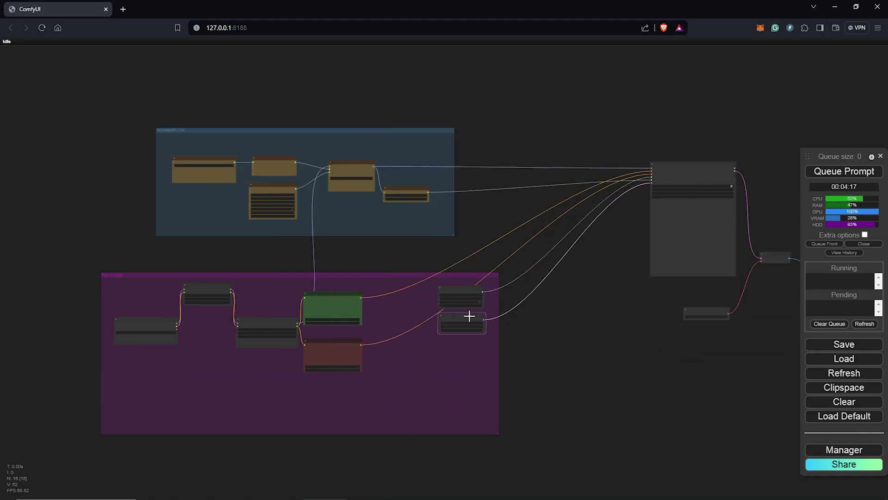
# Step: Create an enlarged group titled 'ControlNet 1' in an empty area of the graph
pyautogui.scroll(3, 559, 146)
pyautogui.moveTo(559, 147); pyautogui.dragTo(408, 329)
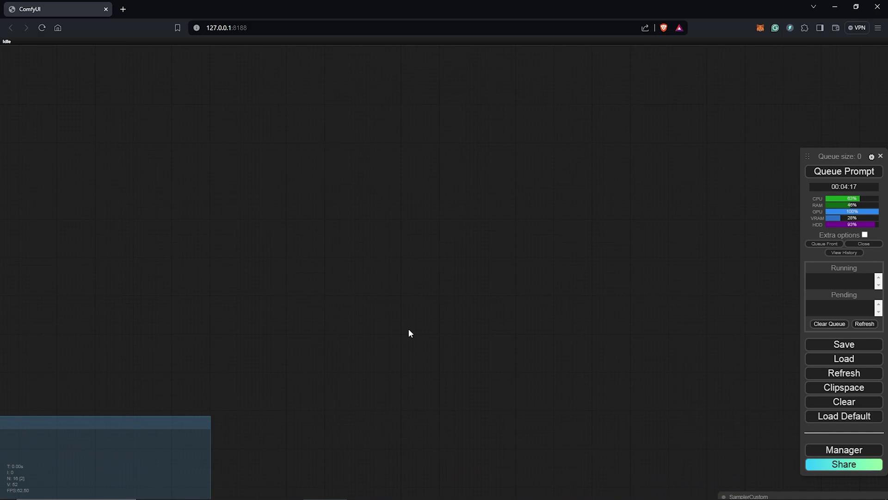
pyautogui.rightClick(240, 130)
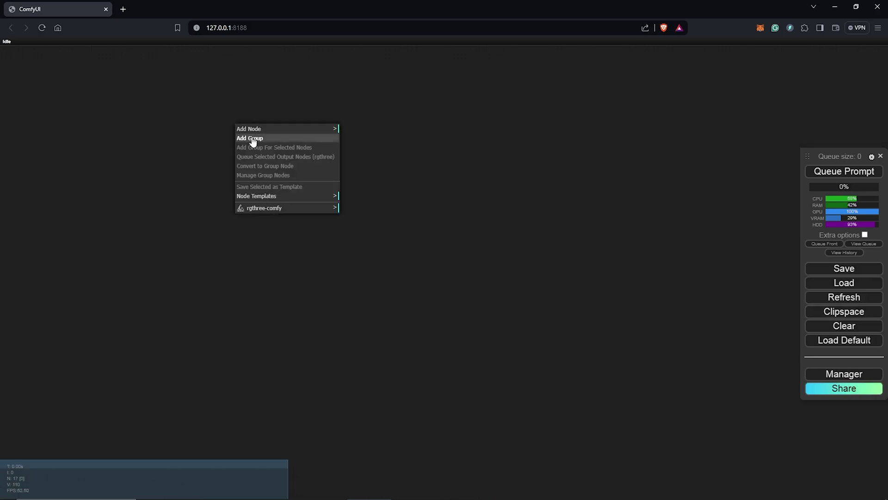
pyautogui.write('ControlN')
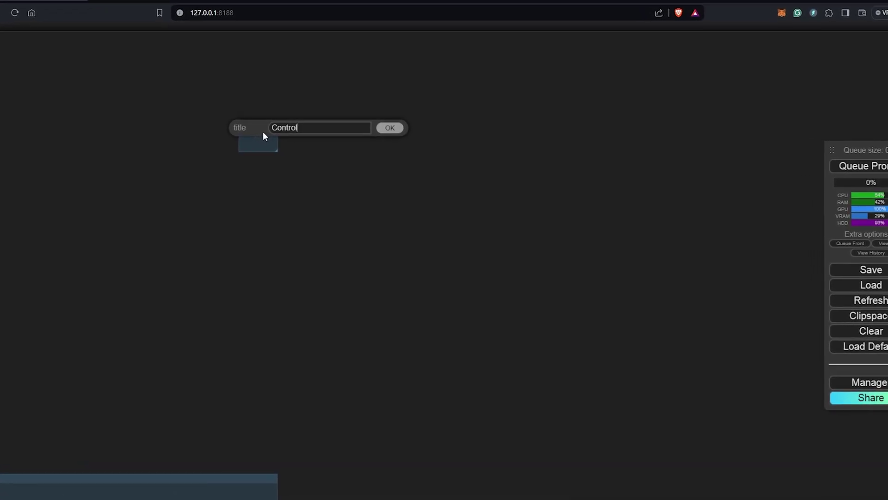
pyautogui.write('et 1')
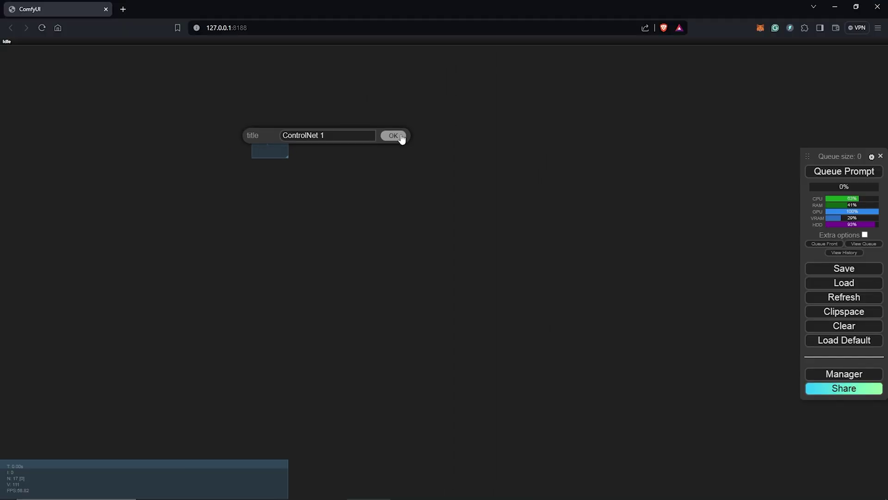
pyautogui.click(401, 137)
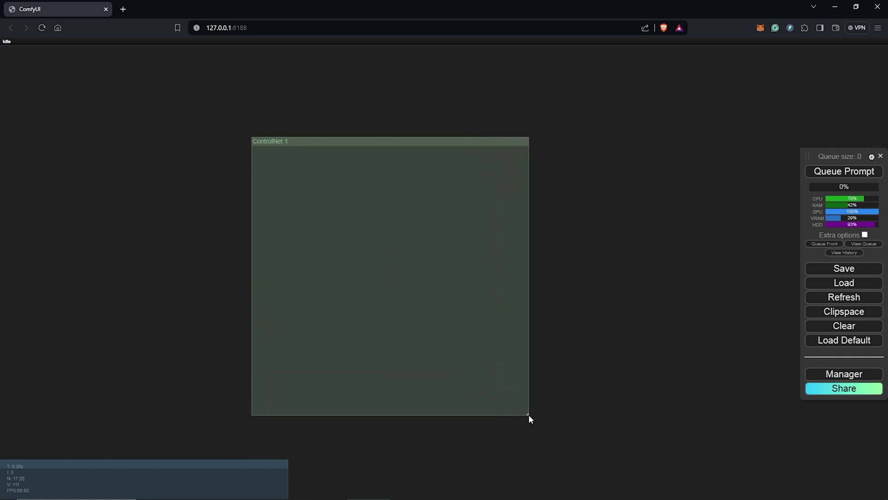
pyautogui.moveTo(529, 415); pyautogui.dragTo(531, 417)
pyautogui.moveTo(430, 232); pyautogui.dragTo(426, 210)
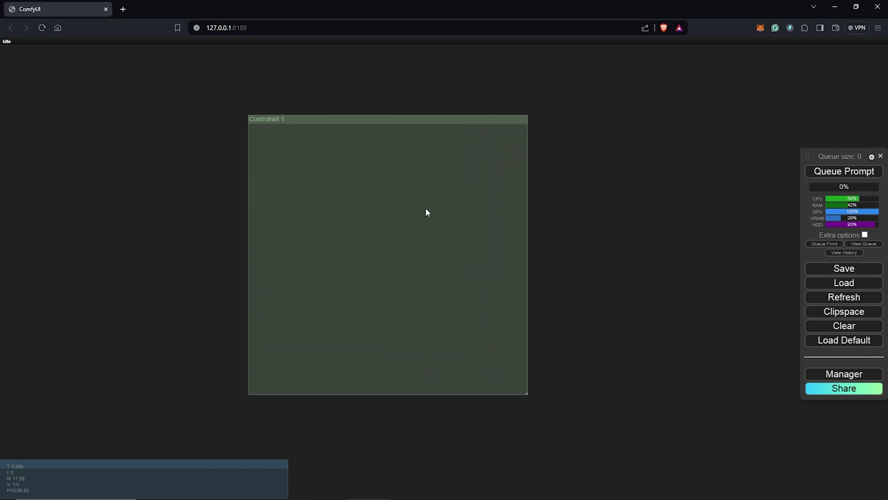
# Step: Add an Apply Advanced ControlNet node at the group's lower right
pyautogui.doubleClick(426, 207)
pyautogui.write('app')
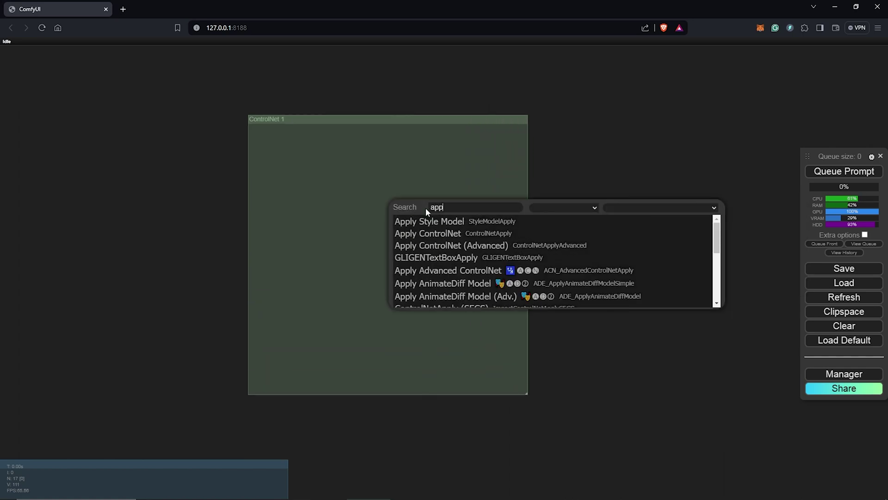
pyautogui.write('ly')
pyautogui.write(' adva')
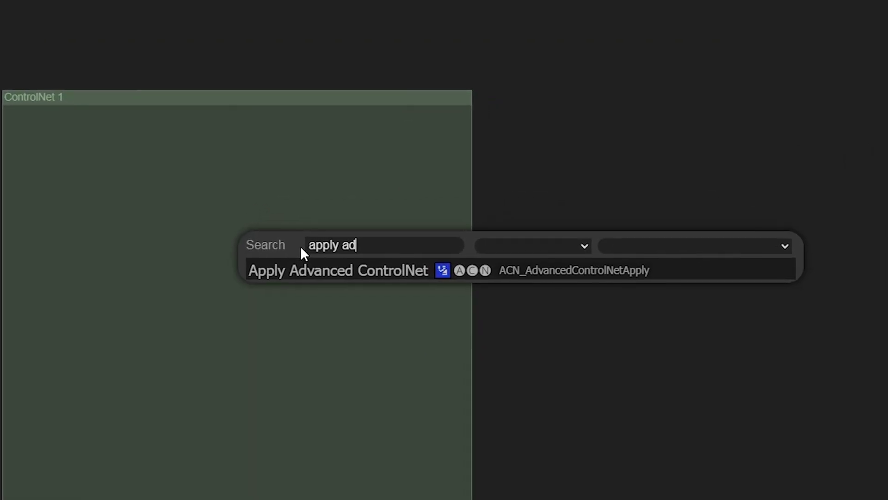
pyautogui.write('nced')
pyautogui.click(357, 271)
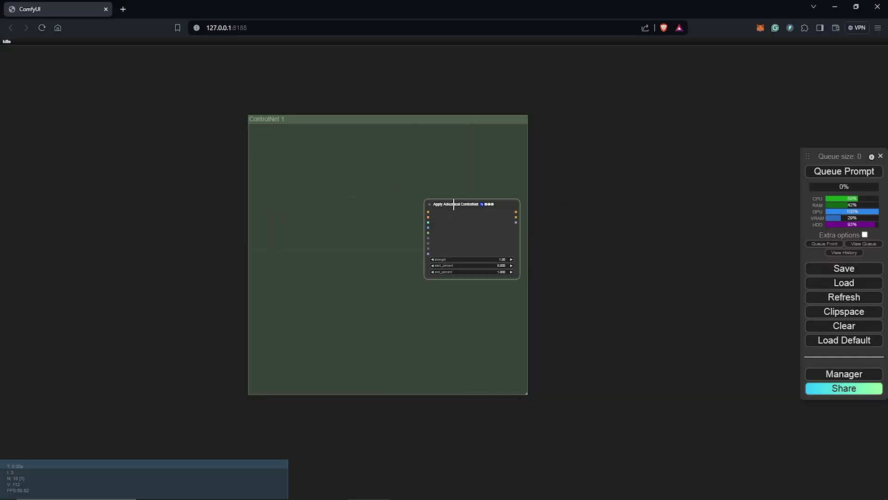
pyautogui.moveTo(454, 204); pyautogui.dragTo(441, 284)
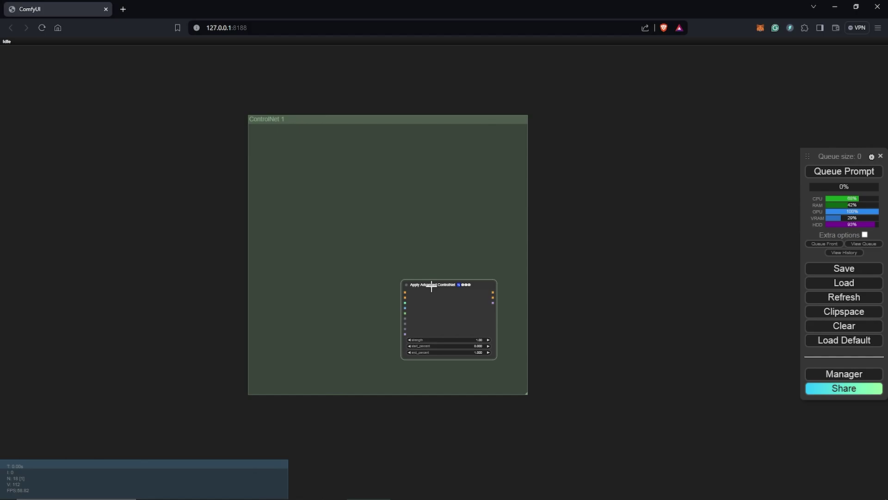
pyautogui.scroll(2, 440, 284)
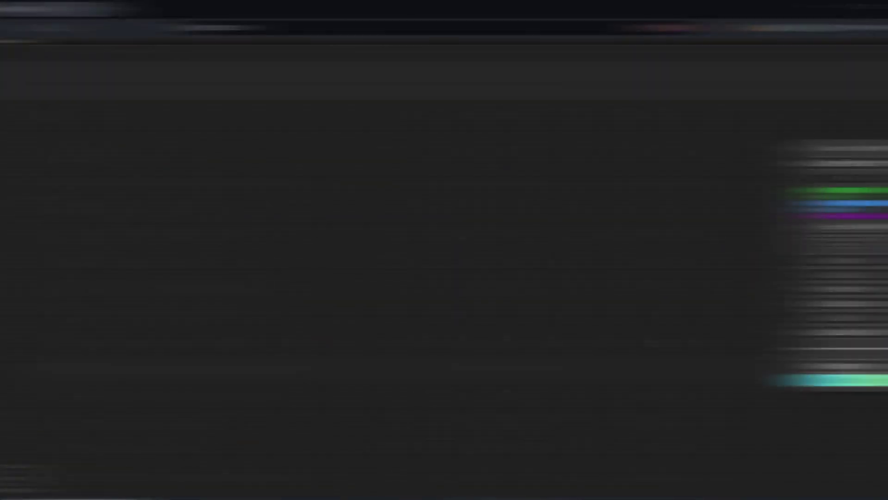
# Step: Confirm in the Manager's custom node list that ComfyUI-Advanced-ControlNet is installed
pyautogui.click(851, 369)
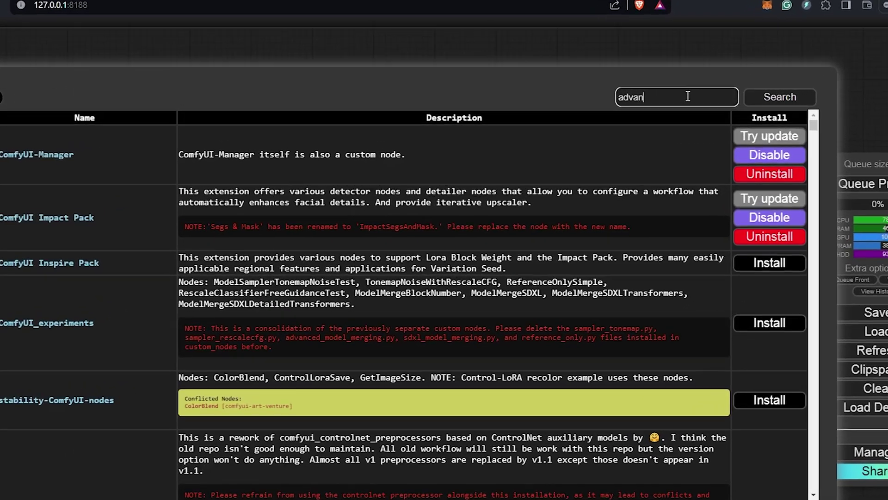
pyautogui.write('ced')
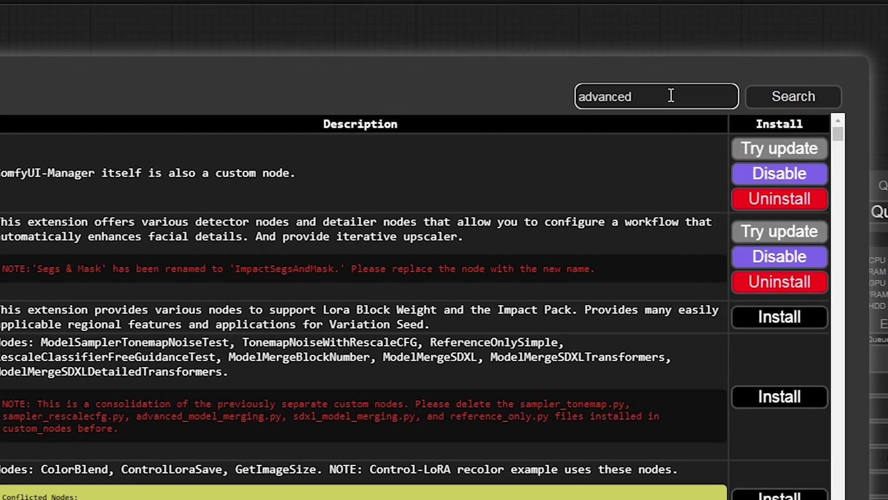
pyautogui.click(802, 98)
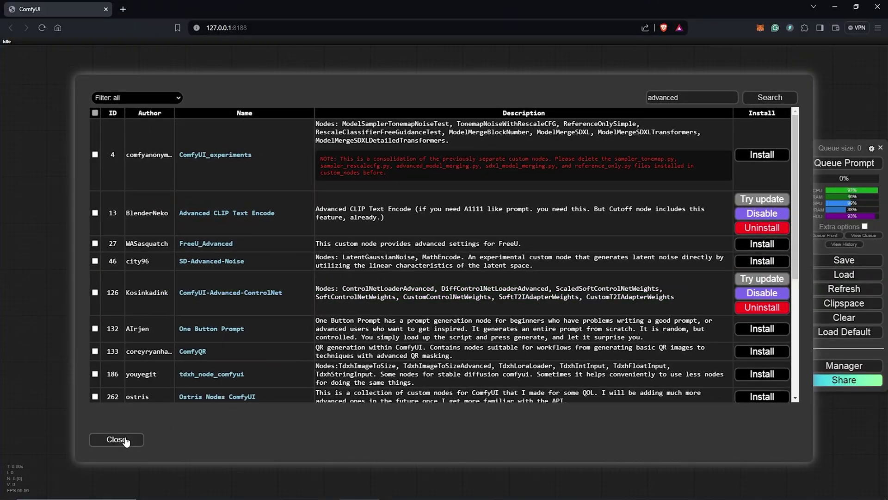
pyautogui.click(125, 440)
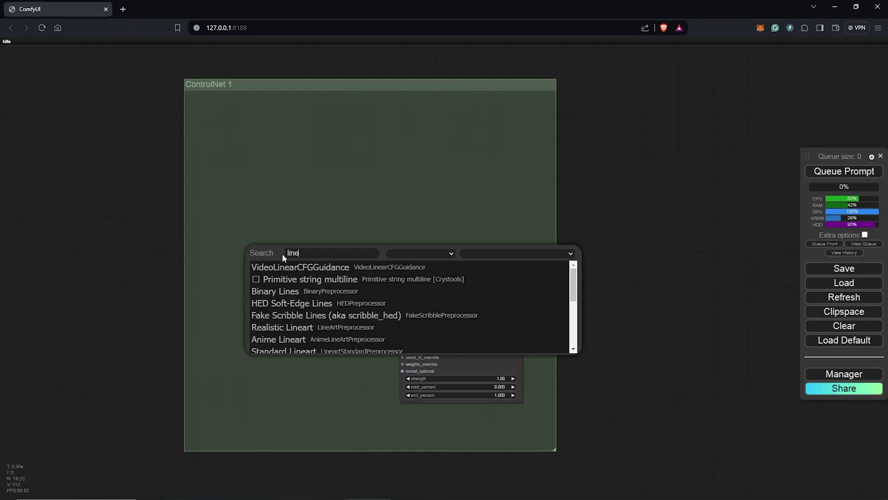
# Step: Add a Realistic Lineart preprocessor beside the Apply Advanced ControlNet node
pyautogui.write('art')
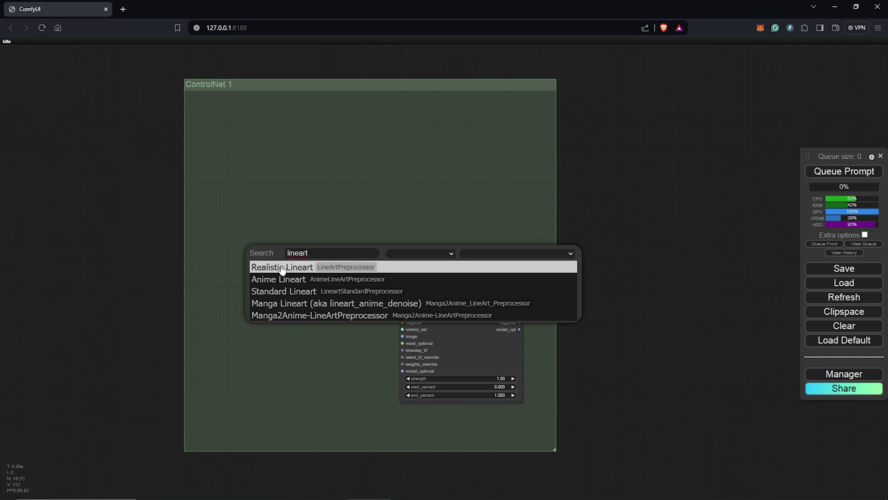
pyautogui.click(285, 268)
pyautogui.moveTo(284, 265); pyautogui.dragTo(291, 328)
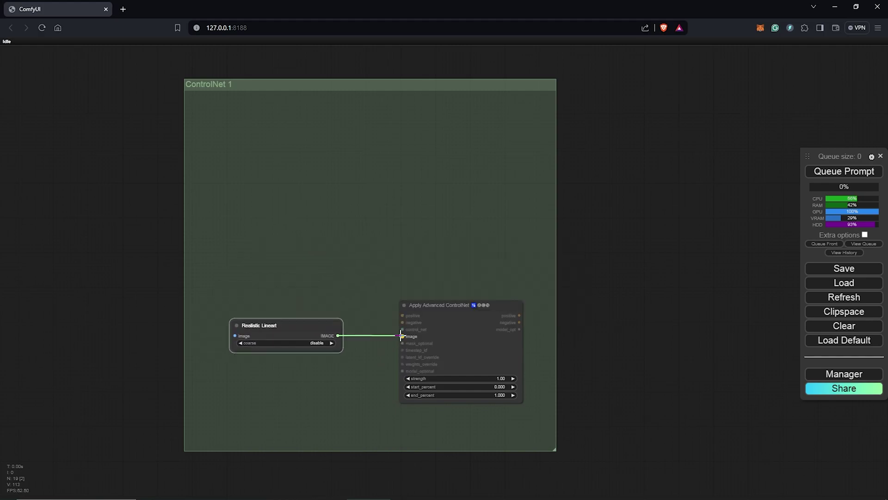
# Step: Wire a Load ControlNet Model node with the sd15 lineart model into control_net
pyautogui.moveTo(343, 254); pyautogui.dragTo(255, 254)
pyautogui.click(377, 285)
pyautogui.click(326, 270)
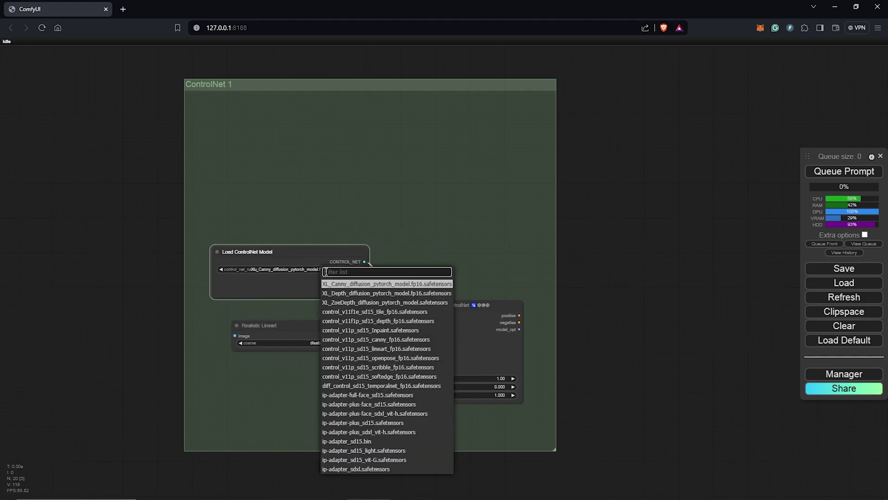
pyautogui.click(377, 349)
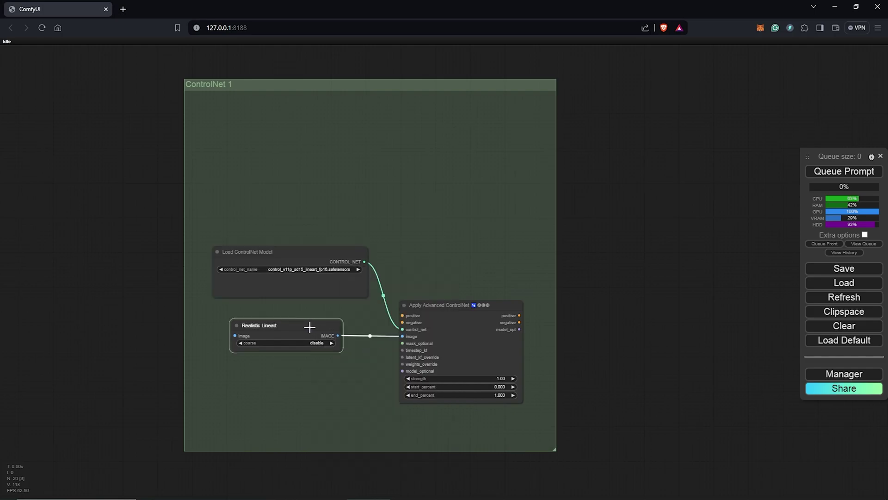
pyautogui.moveTo(310, 292); pyautogui.dragTo(304, 303)
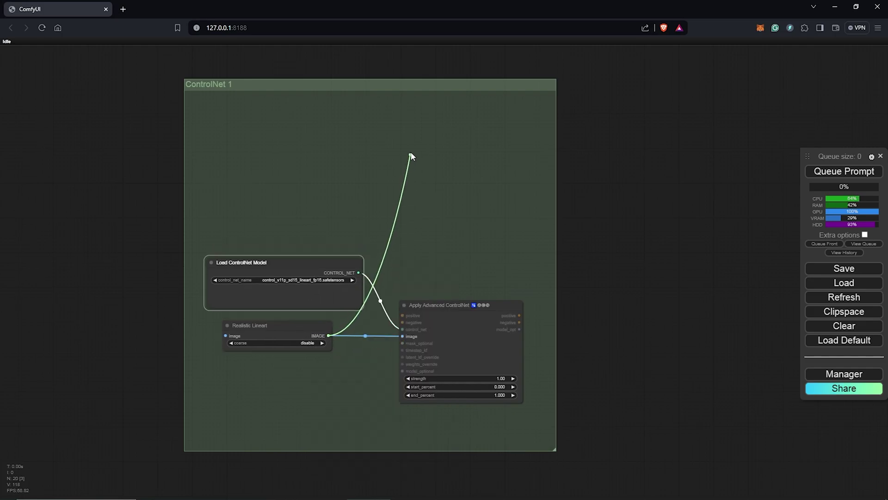
# Step: Feed the lineart IMAGE output into a new VHS Video Combine node coloured red
pyautogui.moveTo(410, 153); pyautogui.dragTo(411, 115)
pyautogui.click(422, 138)
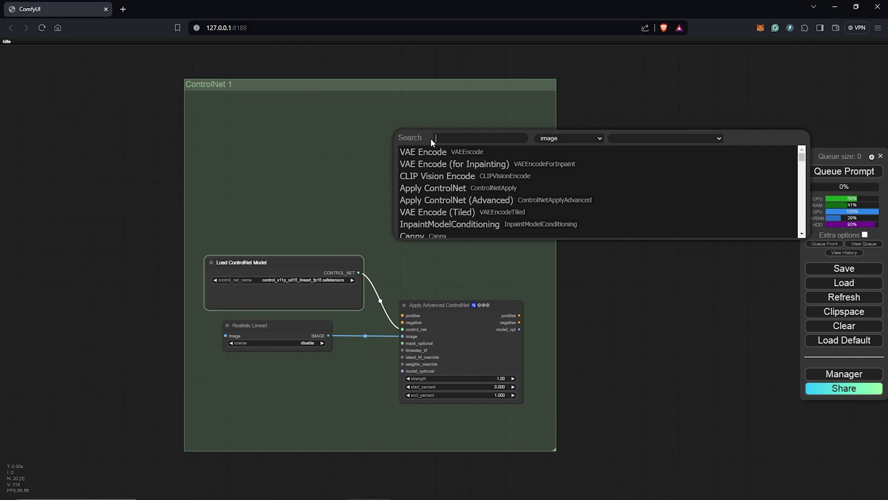
pyautogui.write('vhs')
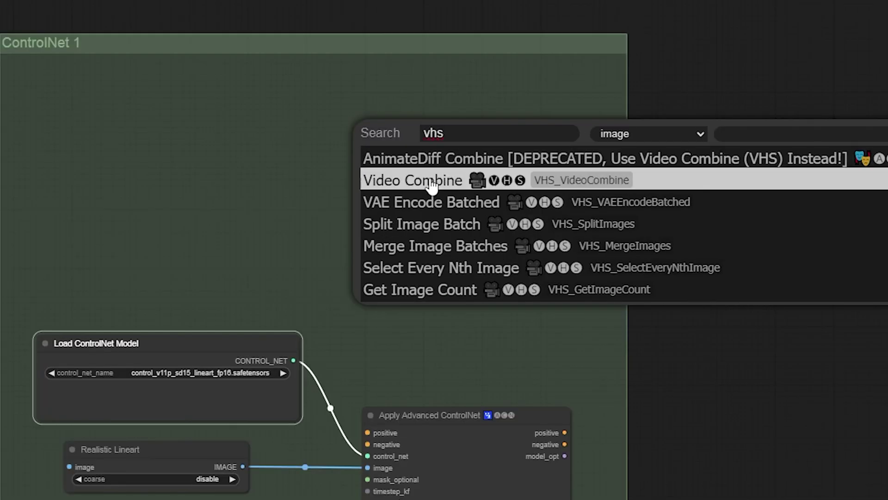
pyautogui.click(443, 167)
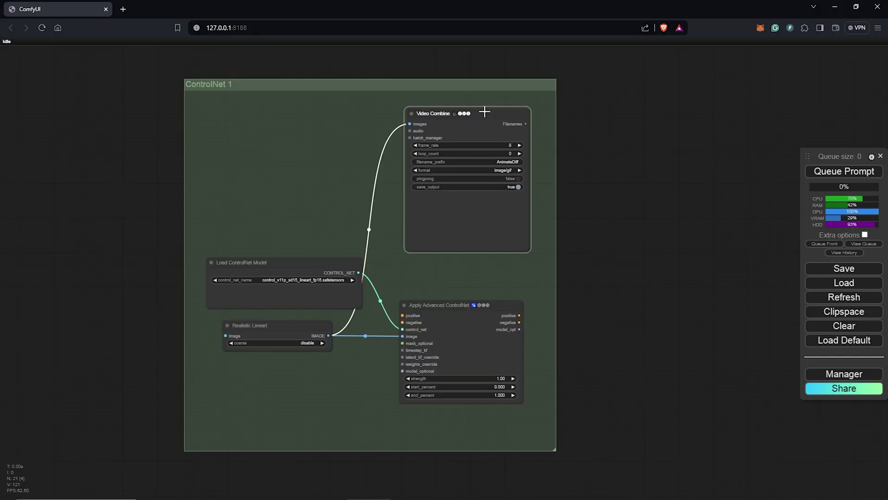
pyautogui.rightClick(550, 124)
pyautogui.click(555, 248)
pyautogui.click(620, 265)
# Step: Set Video Combine to frame_rate 12, video/h264-mp4 format, and a pasted output-folder filename_prefix
pyautogui.doubleClick(467, 146)
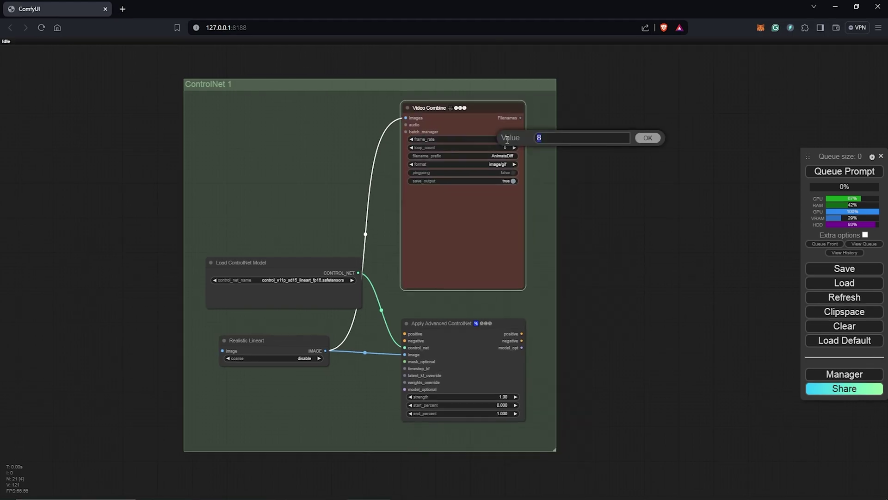
pyautogui.write('12')
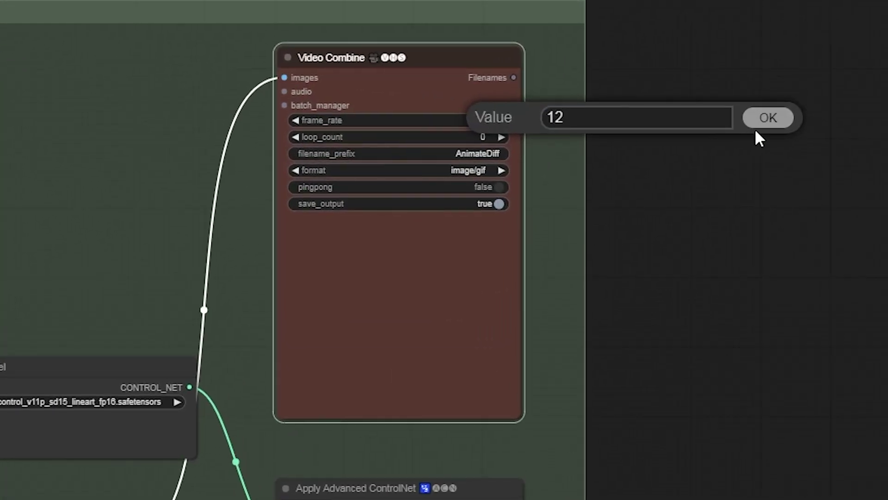
pyautogui.click(759, 124)
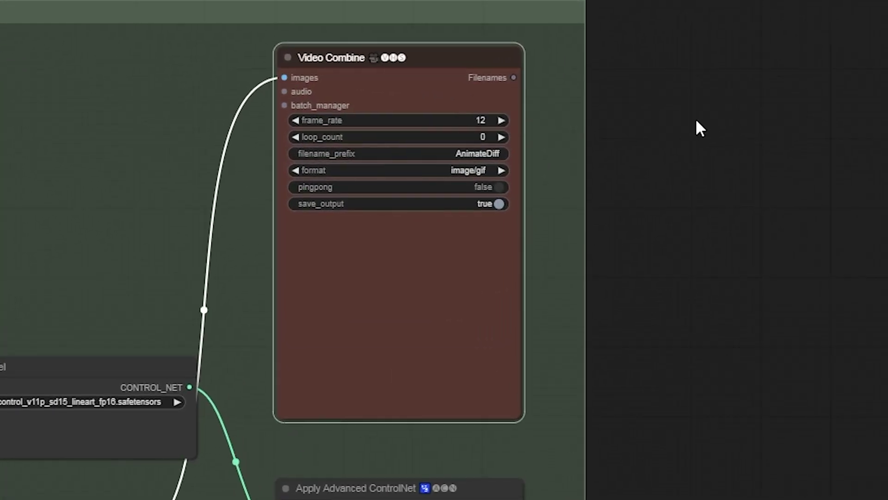
pyautogui.click(463, 170)
pyautogui.click(508, 260)
pyautogui.doubleClick(444, 153)
pyautogui.hotkey('ctrl', 'v')
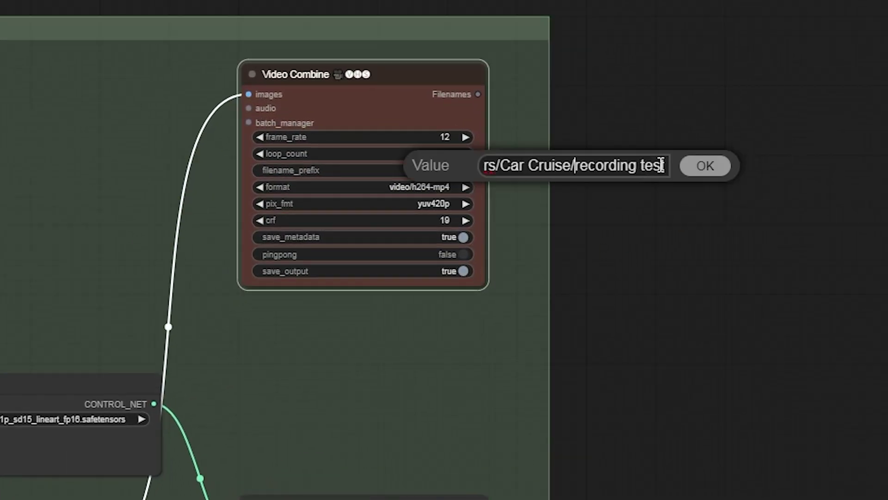
pyautogui.write('2')
pyautogui.click(717, 170)
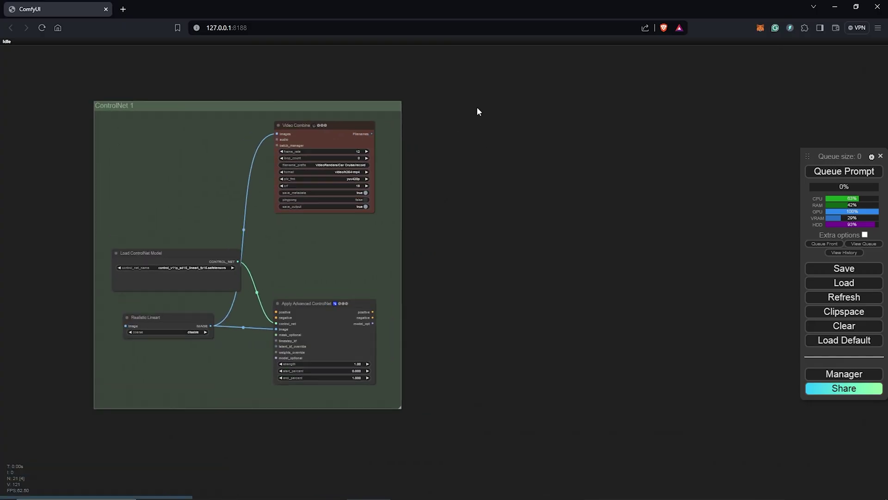
# Step: Create an enlarged green group titled 'ControlNet 2'
pyautogui.rightClick(477, 111)
pyautogui.click(492, 118)
pyautogui.write('ControlNet')
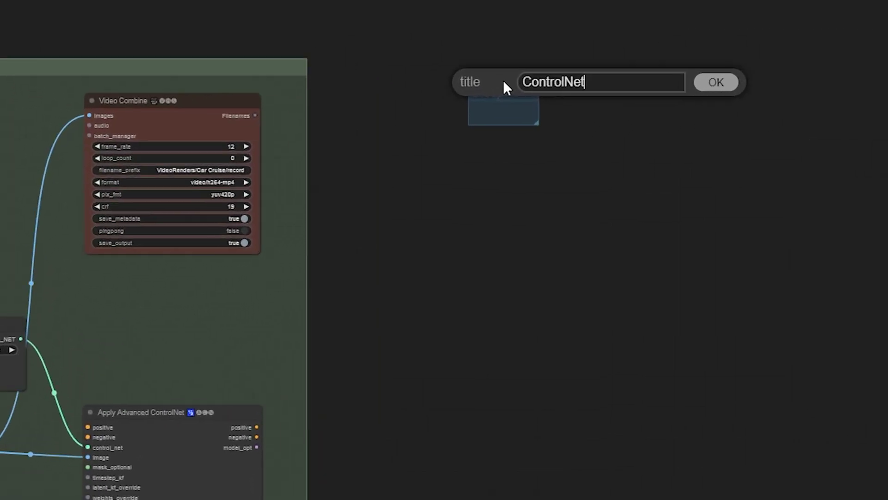
pyautogui.write(' 2')
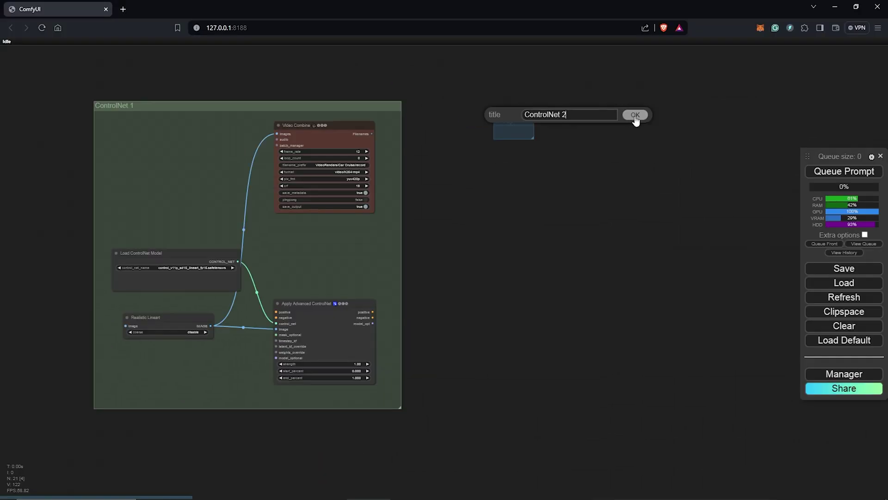
pyautogui.click(716, 82)
pyautogui.rightClick(505, 98)
pyautogui.click(555, 197)
pyautogui.click(634, 208)
pyautogui.click(680, 234)
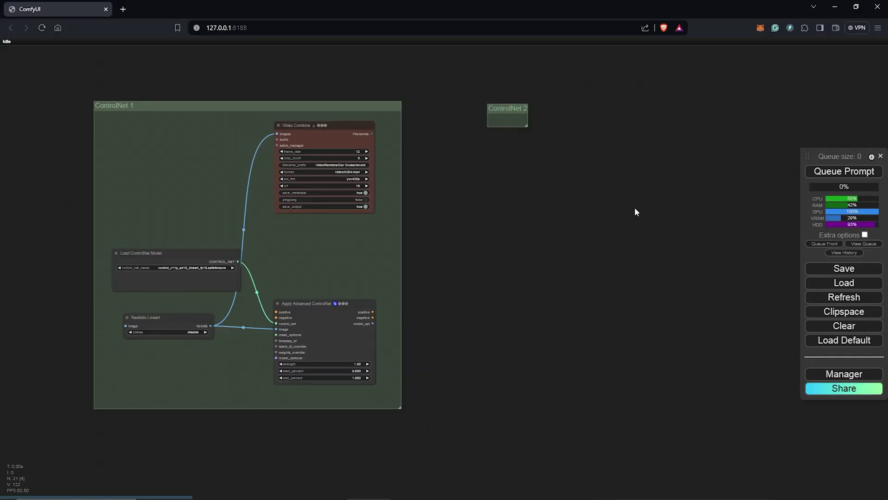
pyautogui.moveTo(528, 124); pyautogui.dragTo(792, 413)
pyautogui.moveTo(509, 110); pyautogui.dragTo(471, 109)
# Step: Copy Apply Advanced ControlNet into ControlNet 2 and feed it from a Depth Anything node
pyautogui.click(308, 304)
pyautogui.moveTo(308, 304); pyautogui.dragTo(666, 305)
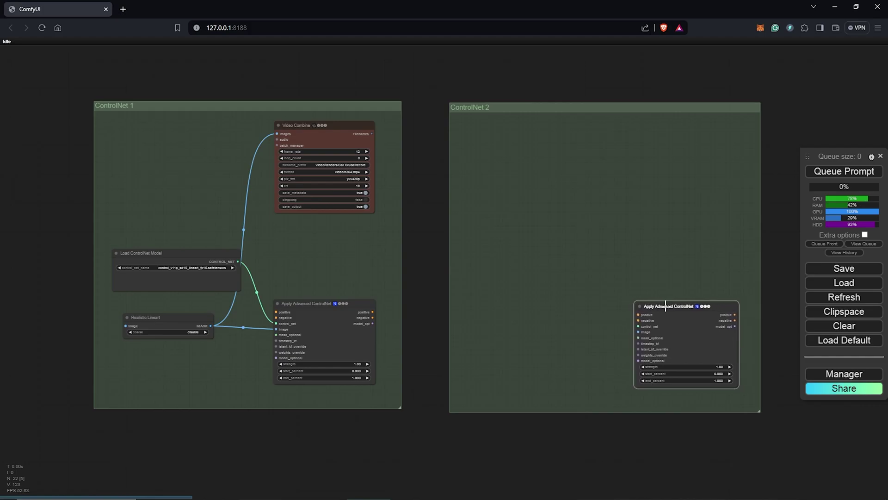
pyautogui.doubleClick(547, 270)
pyautogui.write('dept')
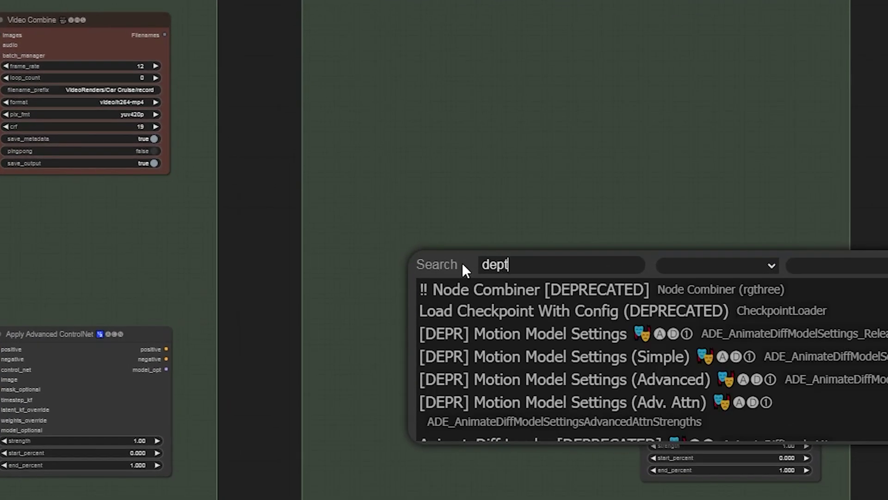
pyautogui.write('h')
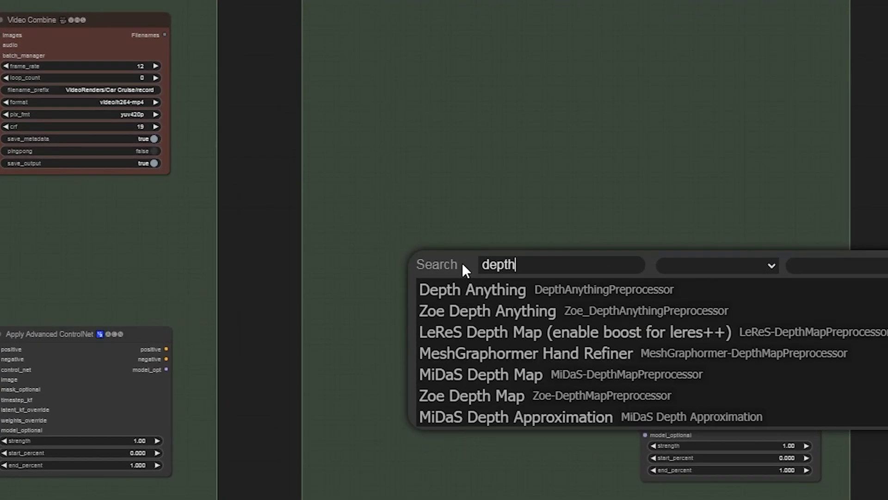
pyautogui.click(497, 296)
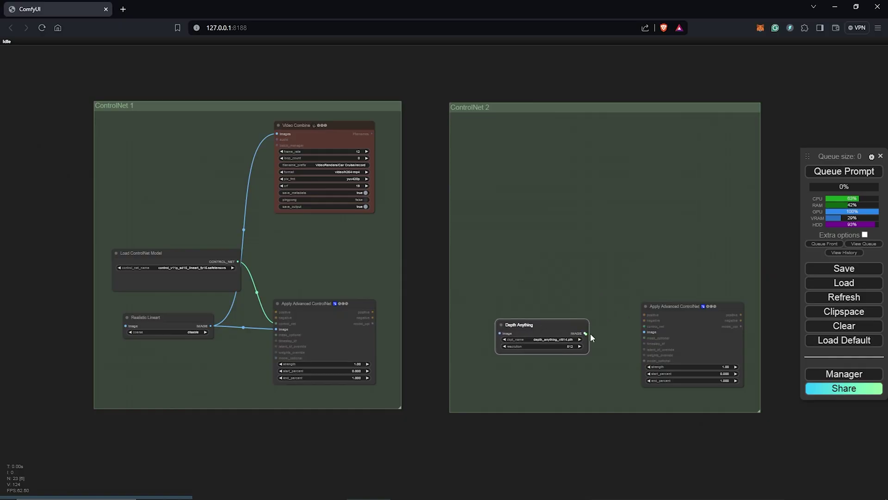
pyautogui.scroll(4, 643, 335)
pyautogui.moveTo(644, 331); pyautogui.dragTo(532, 250)
# Step: Connect a ControlNet loader set to the sd15 depth model to control_net
pyautogui.scroll(-2, 561, 320)
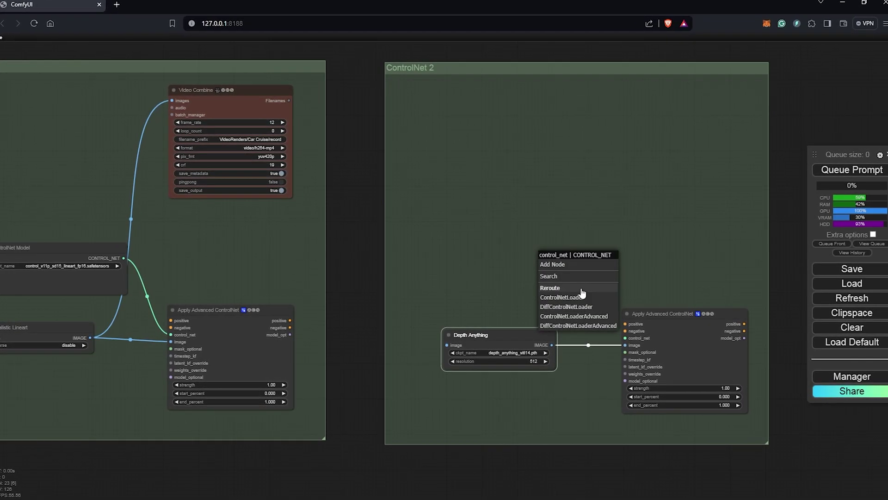
pyautogui.click(563, 297)
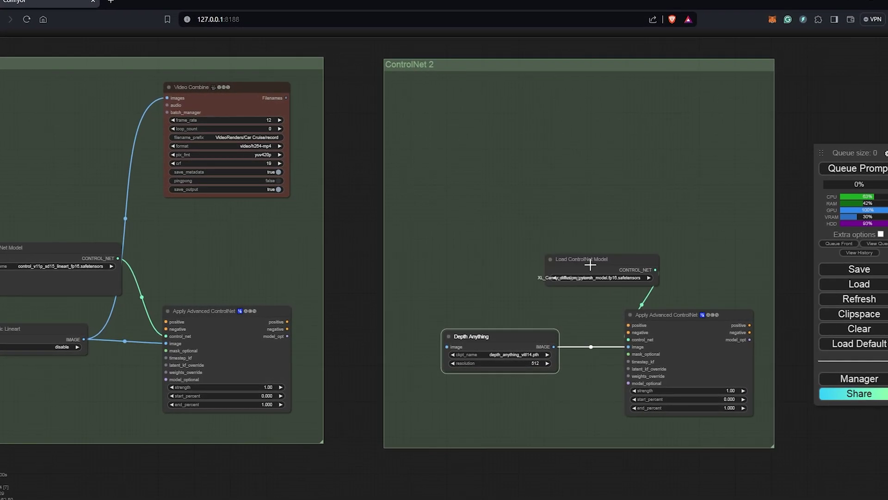
pyautogui.moveTo(585, 260); pyautogui.dragTo(482, 249)
pyautogui.click(518, 261)
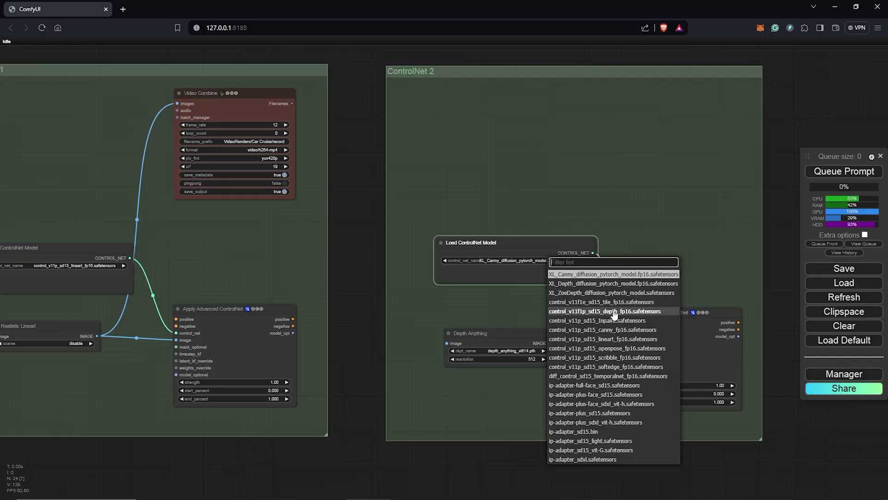
pyautogui.click(594, 290)
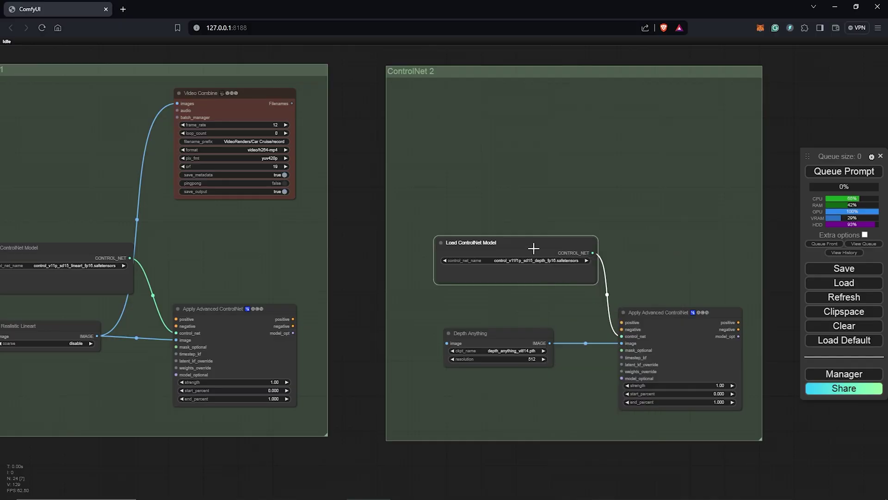
pyautogui.moveTo(533, 249); pyautogui.dragTo(521, 274)
# Step: Paste a Video Combine copy at the group's top right and tidy the loader's position
pyautogui.hotkey('ctrl', 'v')
pyautogui.moveTo(396, 119); pyautogui.dragTo(645, 107)
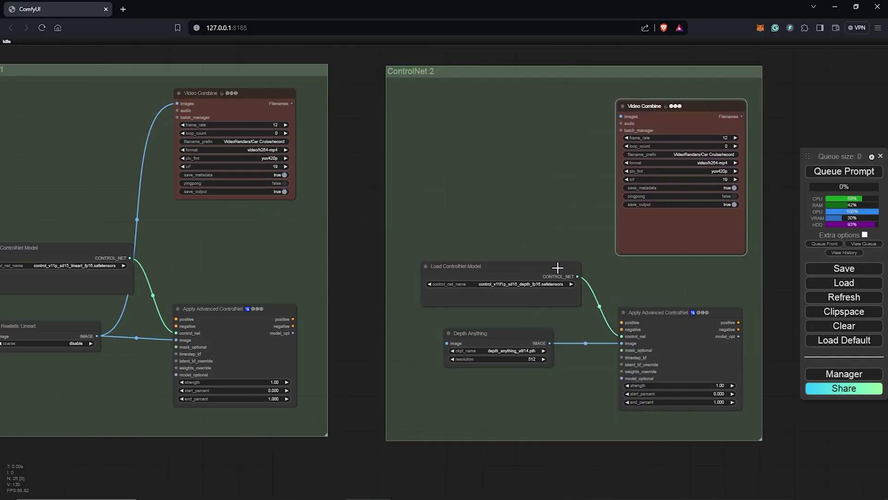
pyautogui.moveTo(557, 268); pyautogui.dragTo(539, 269)
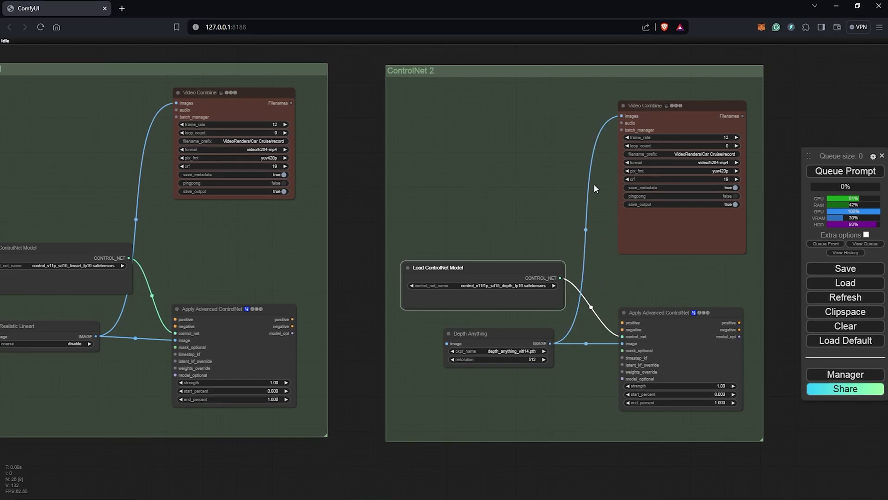
pyautogui.scroll(-4, 592, 184)
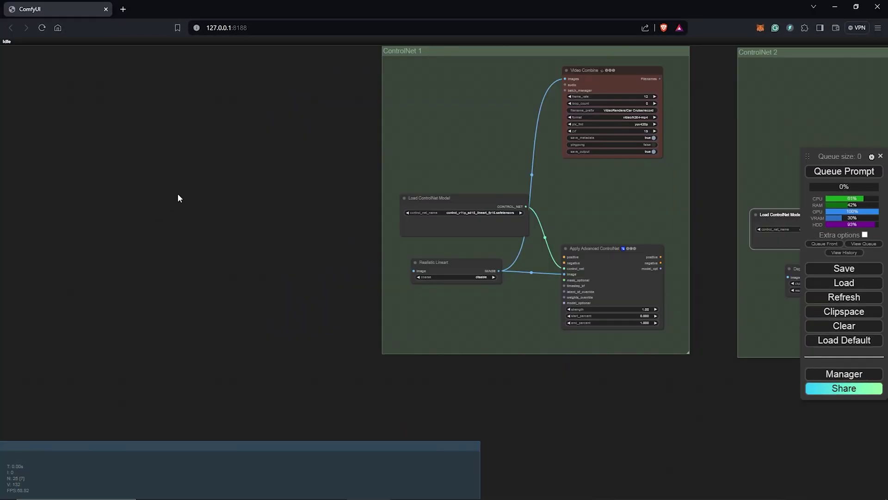
# Step: Add a Load Video (Upload) node and load Car gameplay.mp4 into it
pyautogui.doubleClick(178, 193)
pyautogui.write('load video')
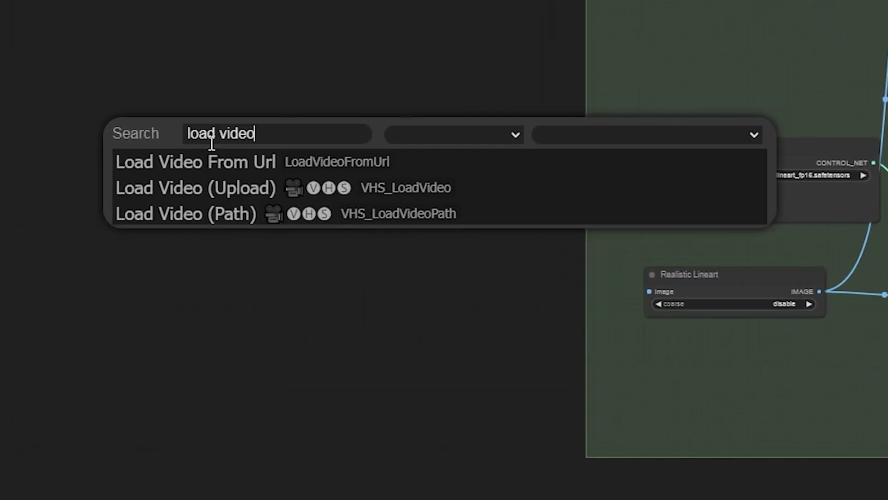
pyautogui.click(208, 188)
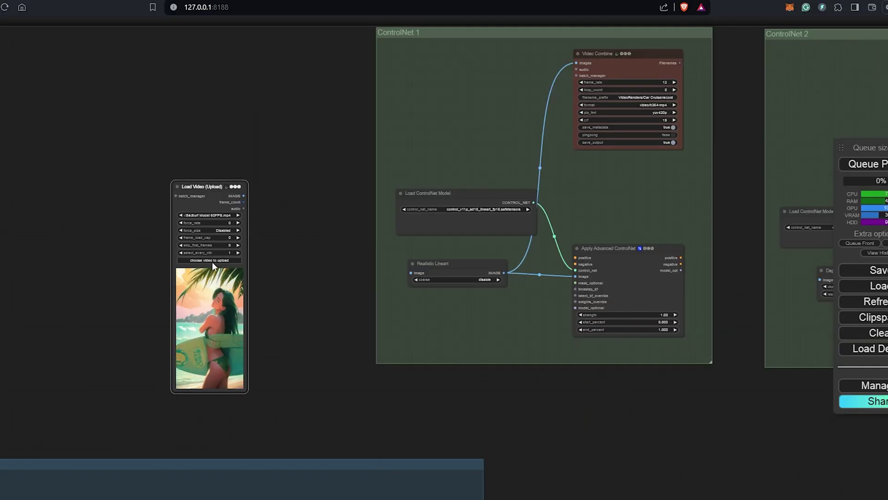
pyautogui.click(212, 260)
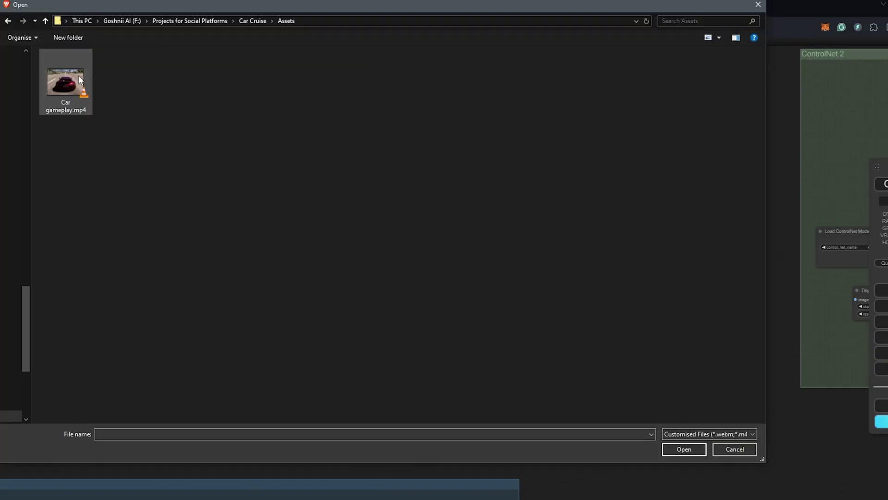
pyautogui.click(691, 453)
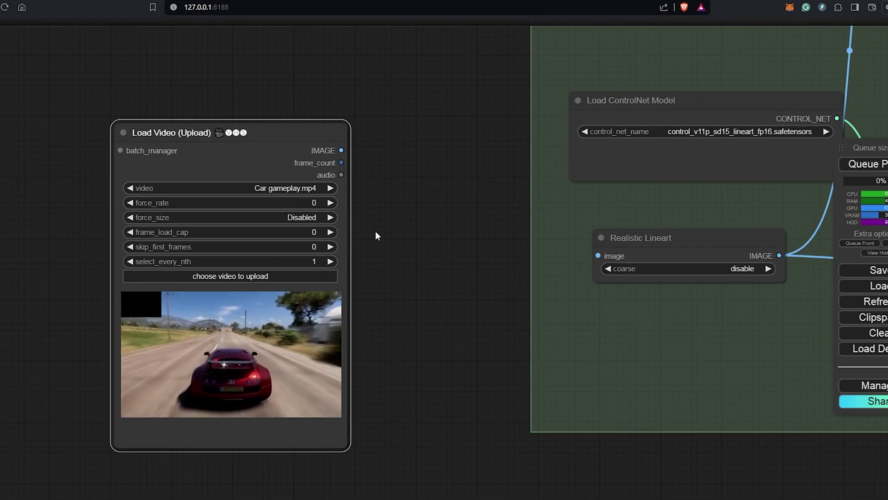
# Step: Set the video node's frame_load_cap to 100
pyautogui.click(296, 242)
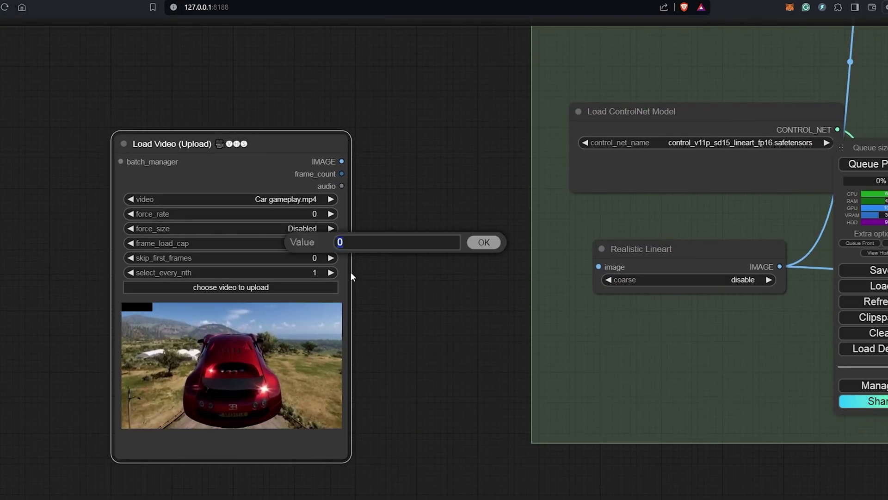
pyautogui.write('100')
pyautogui.press('Return')
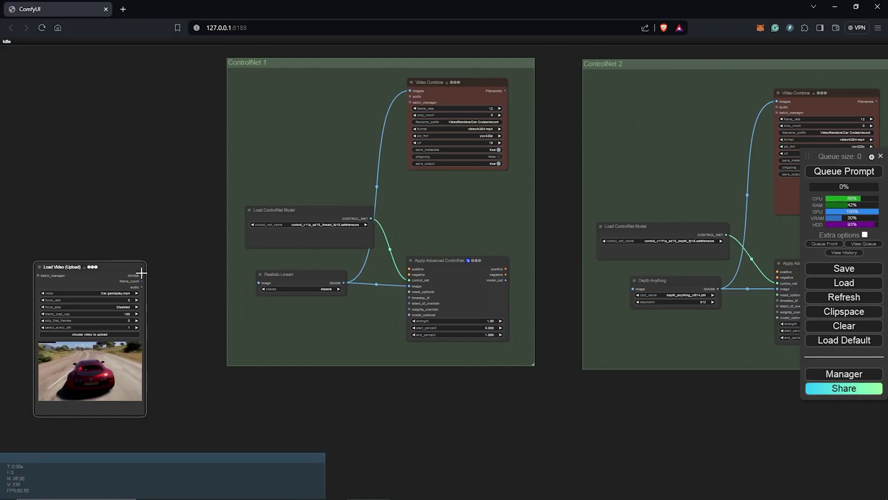
# Step: Connect the Load Video IMAGE output to Realistic Lineart's image input
pyautogui.moveTo(141, 274); pyautogui.dragTo(172, 278)
pyautogui.moveTo(254, 284); pyautogui.dragTo(252, 283)
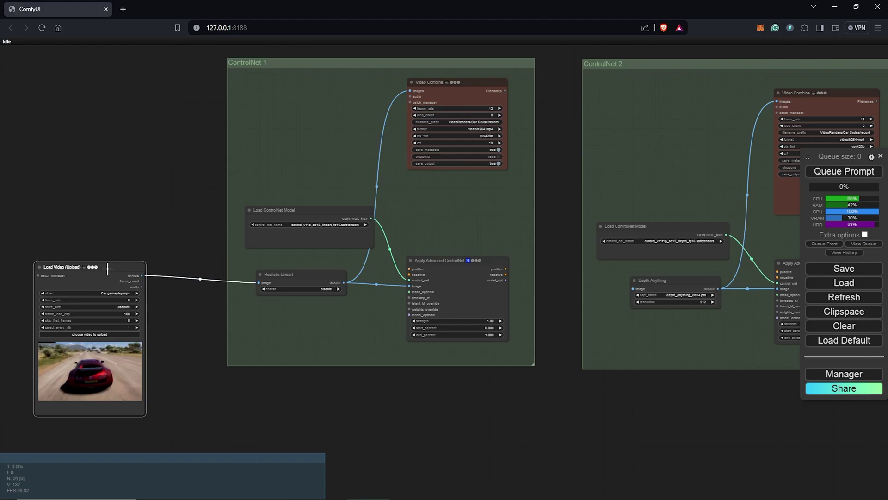
pyautogui.moveTo(116, 271); pyautogui.dragTo(137, 273)
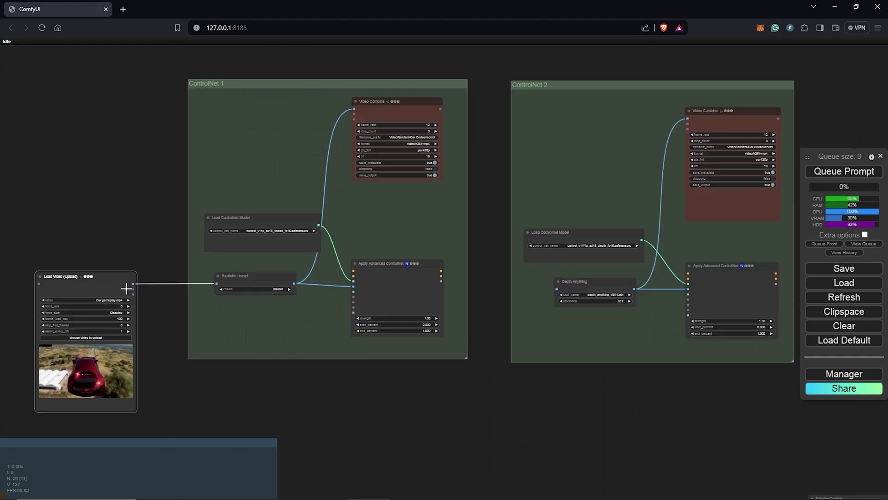
# Step: Route a second video link through a reroute to Depth Anything, then queue the prompt
pyautogui.moveTo(133, 283); pyautogui.dragTo(188, 392)
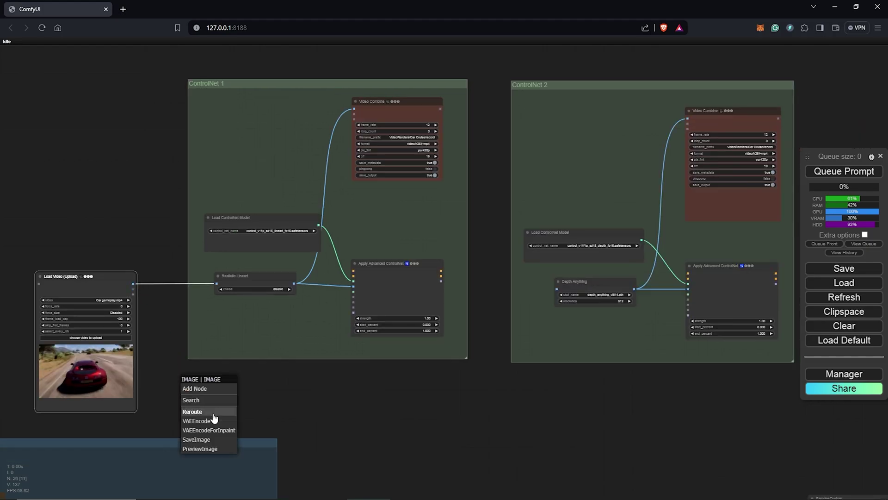
pyautogui.click(211, 417)
pyautogui.moveTo(479, 413); pyautogui.dragTo(557, 289)
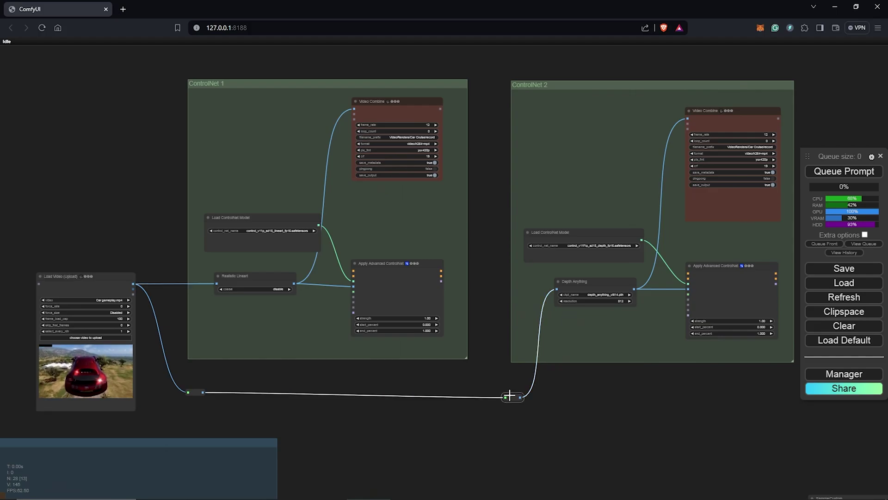
pyautogui.moveTo(509, 395); pyautogui.dragTo(500, 388)
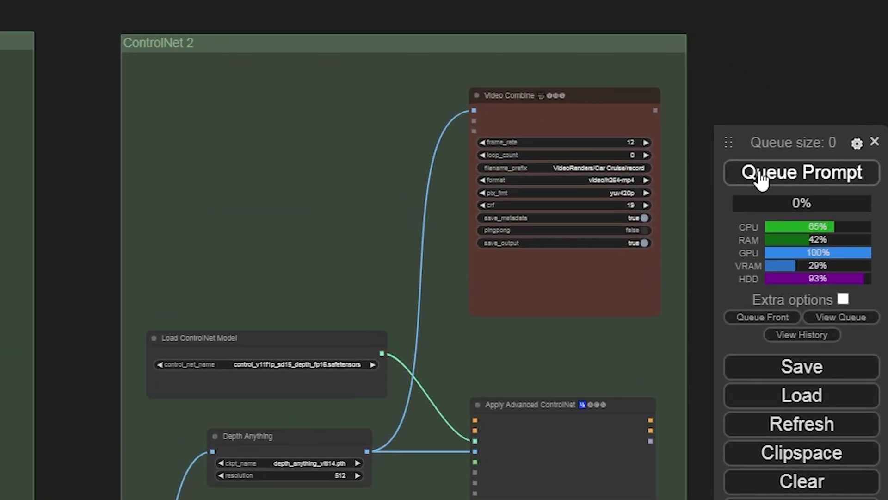
pyautogui.click(761, 178)
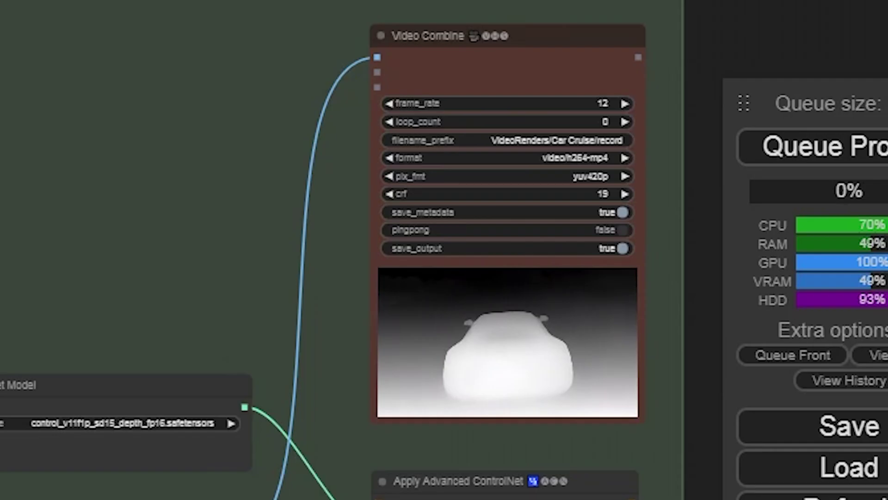
# Step: Colour the Controlnet 1 nodes purple
pyautogui.rightClick(270, 172)
pyautogui.click(327, 288)
pyautogui.click(436, 349)
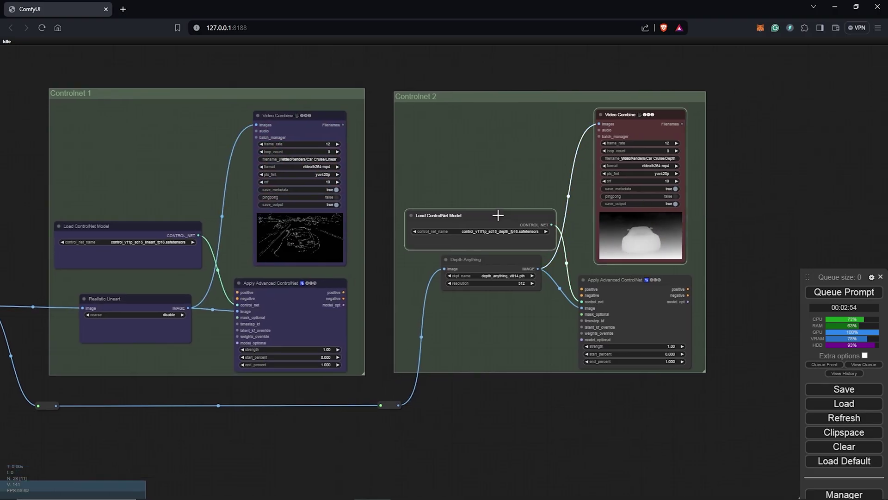
# Step: Colour the Controlnet 2 nodes red-brown and check the depth preview node
pyautogui.rightClick(623, 283)
pyautogui.click(651, 303)
pyautogui.click(507, 399)
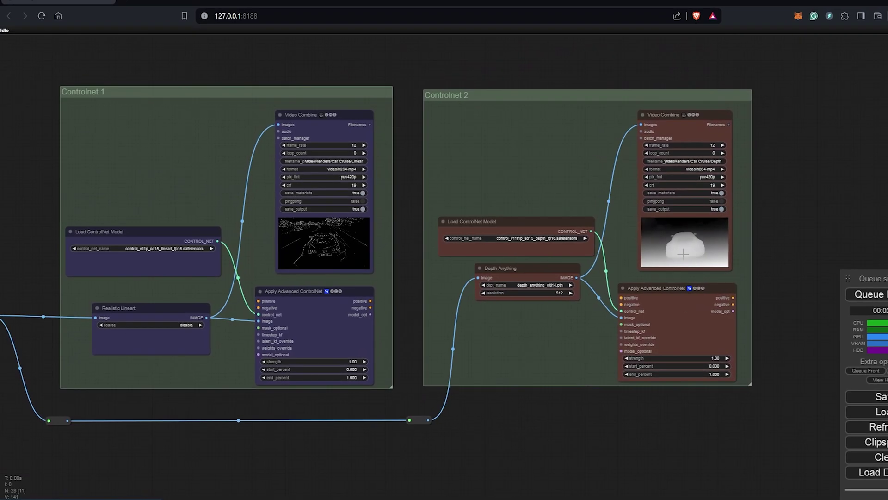
pyautogui.click(661, 116)
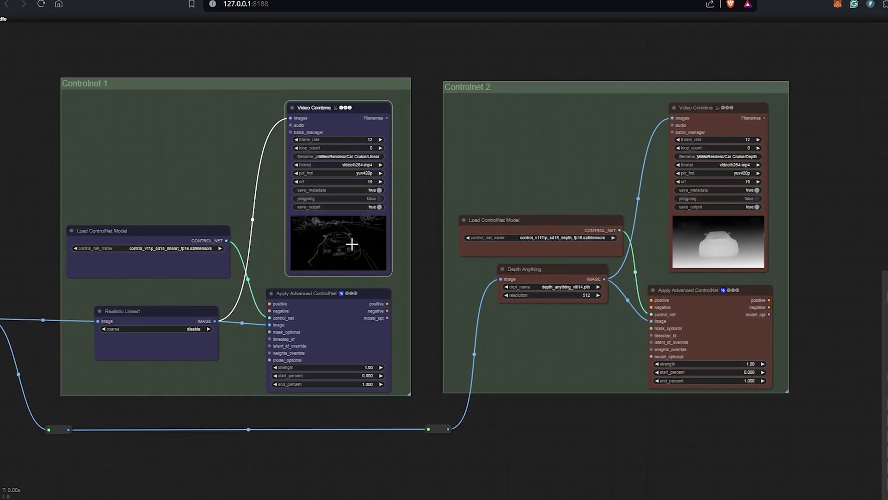
pyautogui.click(523, 437)
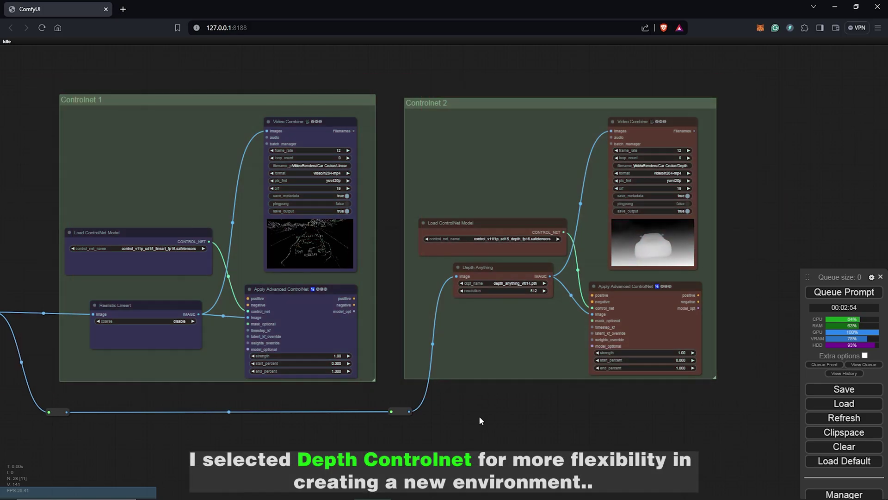
pyautogui.scroll(-3, 479, 415)
pyautogui.moveTo(513, 418); pyautogui.dragTo(557, 342)
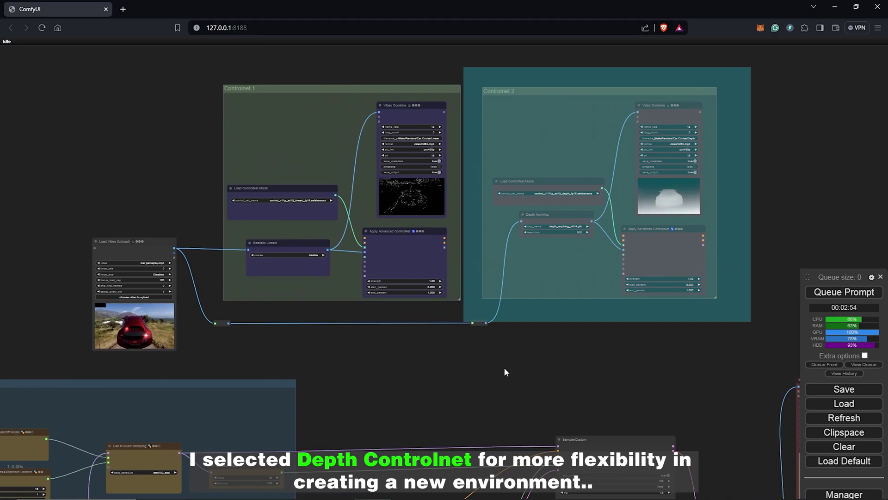
pyautogui.scroll(-3, 504, 368)
pyautogui.moveTo(354, 370); pyautogui.dragTo(473, 223)
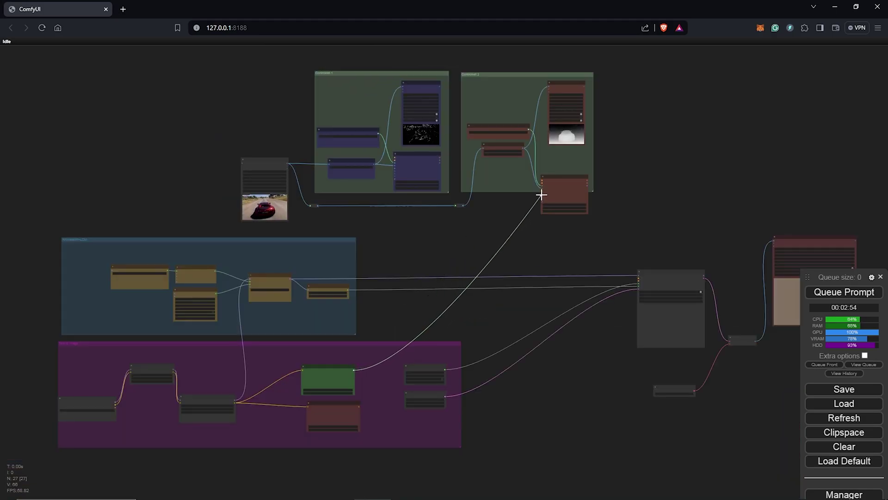
pyautogui.scroll(15, 541, 195)
pyautogui.moveTo(541, 195); pyautogui.dragTo(568, 128)
pyautogui.scroll(-10, 459, 307)
pyautogui.scroll(8, 563, 123)
pyautogui.scroll(-10, 503, 273)
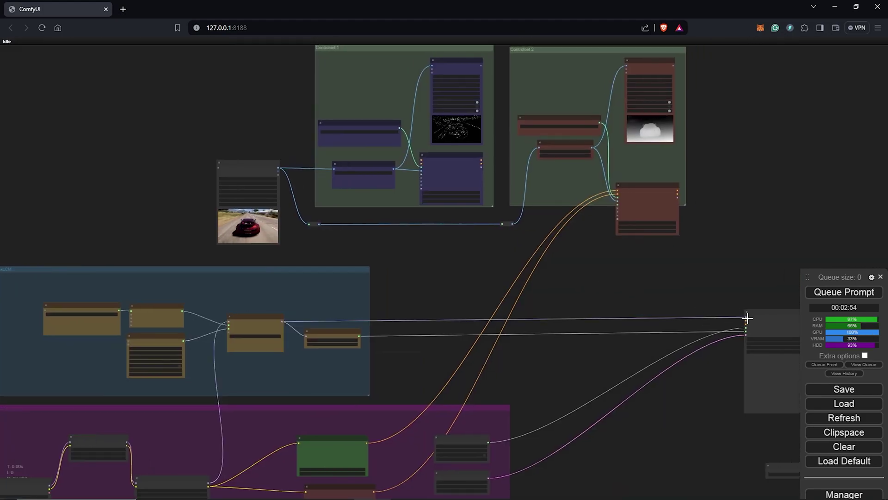
pyautogui.scroll(3, 747, 318)
pyautogui.moveTo(747, 318); pyautogui.dragTo(374, 322)
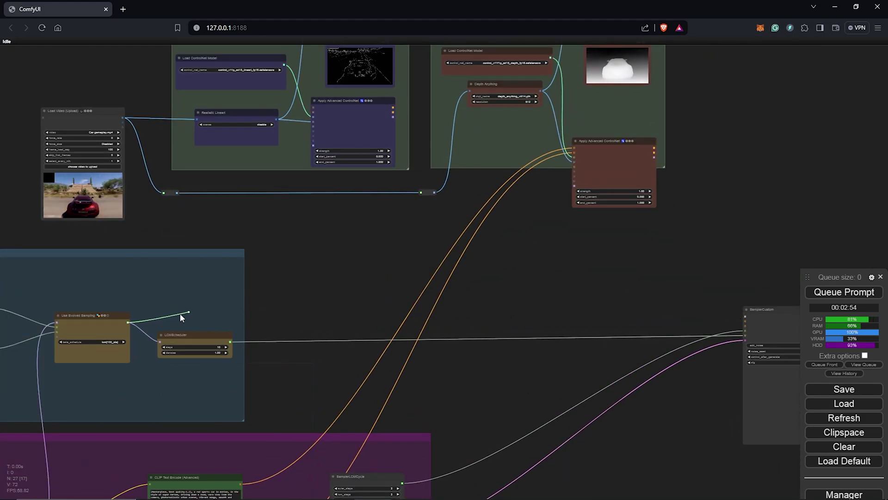
pyautogui.moveTo(232, 298); pyautogui.dragTo(564, 234)
pyautogui.scroll(10, 581, 156)
pyautogui.scroll(-4, 559, 236)
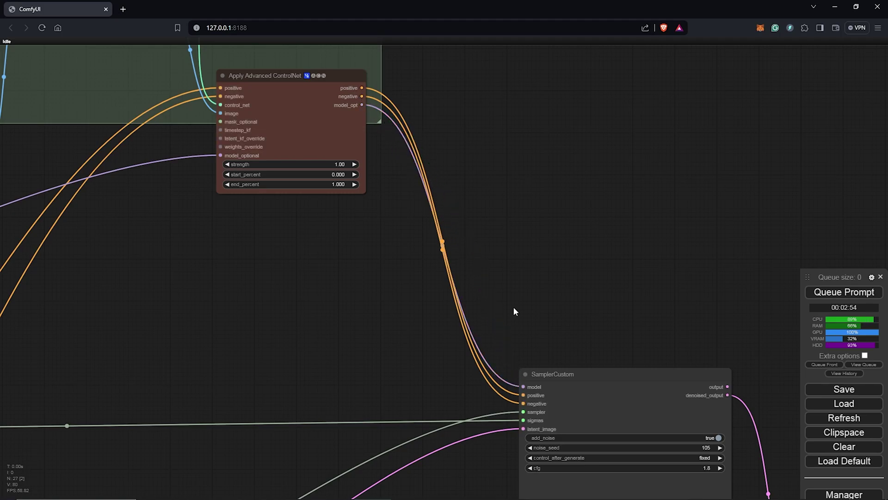
pyautogui.scroll(-5, 514, 307)
pyautogui.scroll(-5, 516, 283)
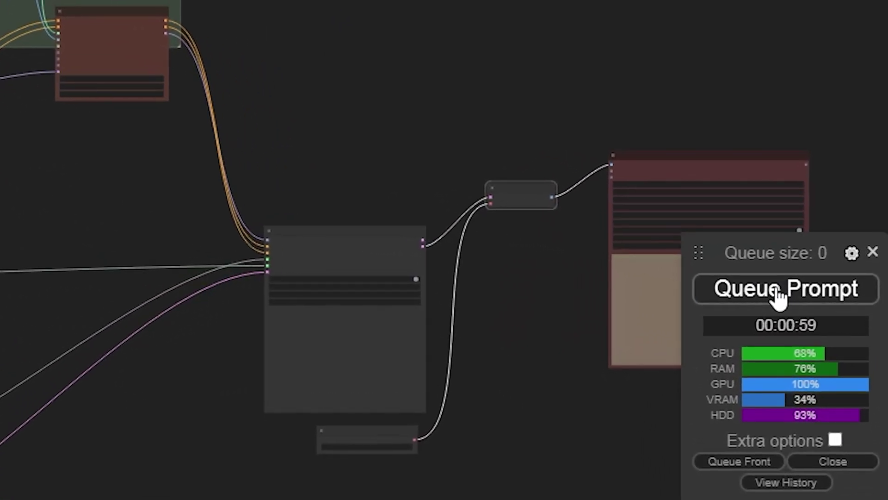
# Step: Queue the workflow and bring the red sports car video in Video Combine into view
pyautogui.click(799, 293)
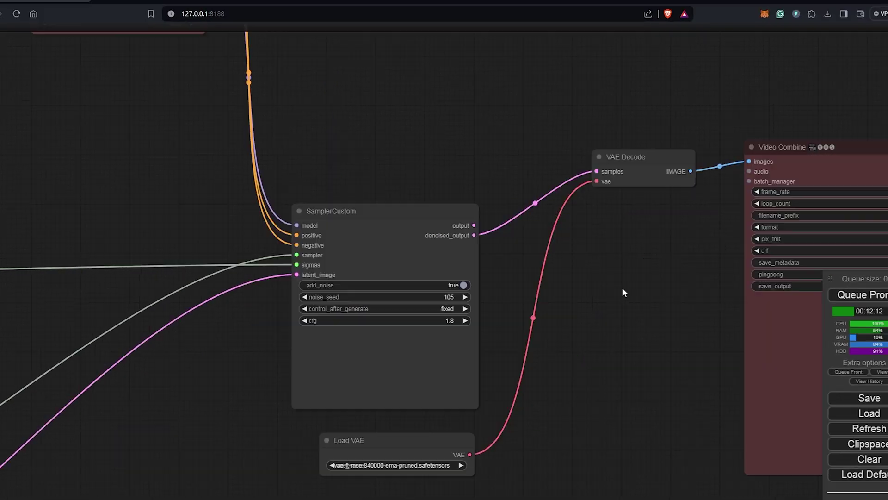
pyautogui.moveTo(623, 291); pyautogui.dragTo(332, 240)
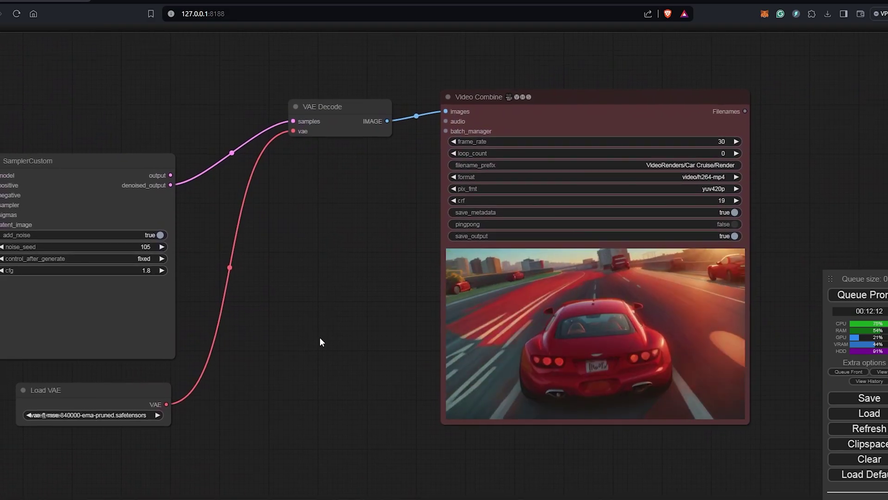
pyautogui.scroll(1, 338, 331)
pyautogui.scroll(1, 339, 334)
pyautogui.moveTo(359, 323); pyautogui.dragTo(202, 329)
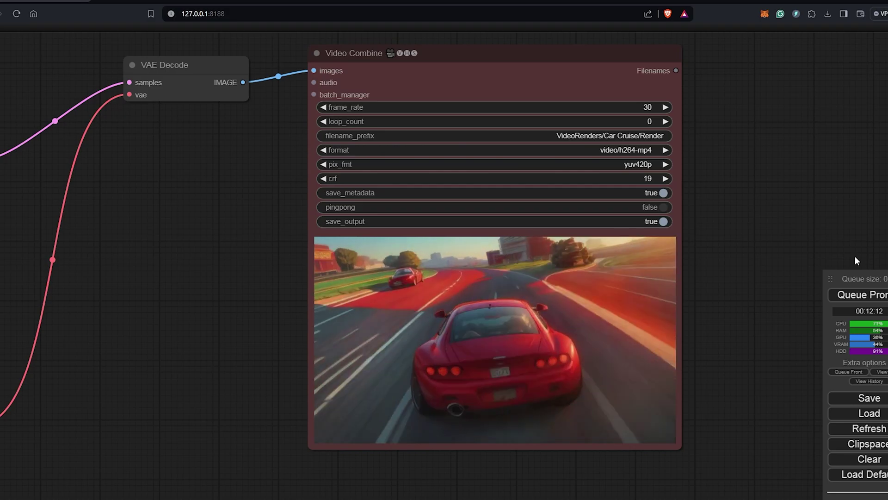
pyautogui.scroll(1, 754, 254)
pyautogui.moveTo(754, 254); pyautogui.dragTo(783, 256)
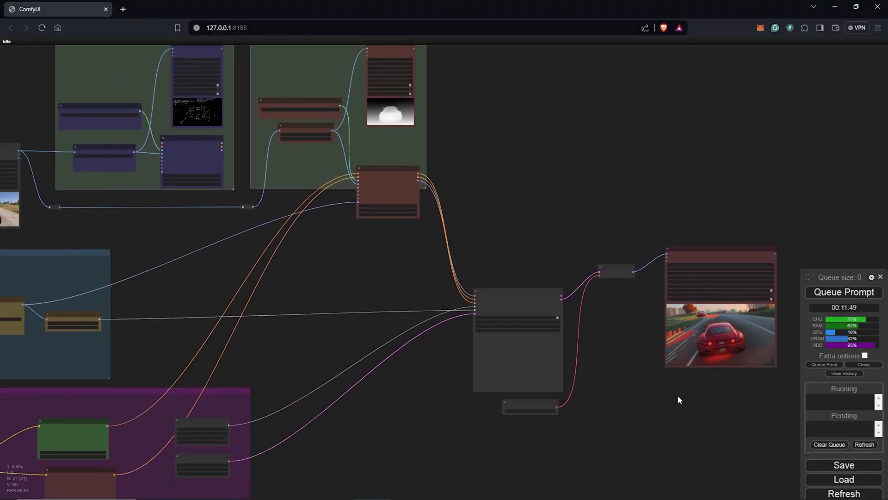
pyautogui.scroll(-3, 678, 395)
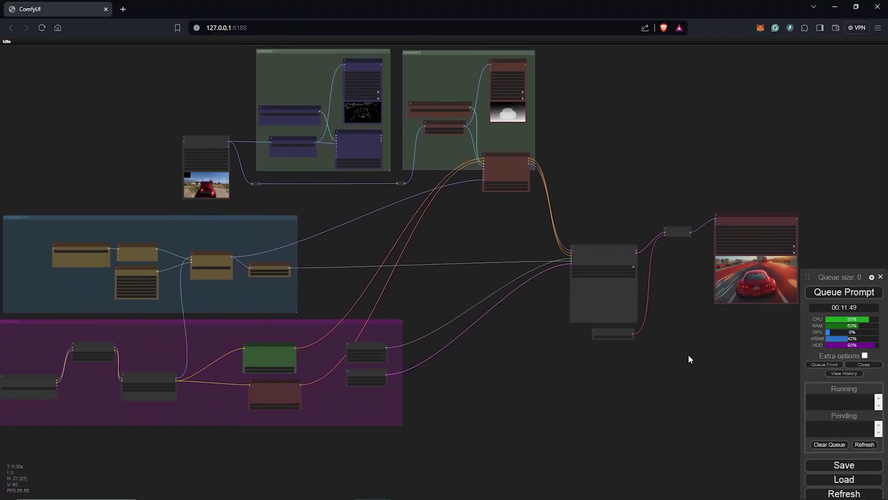
pyautogui.moveTo(684, 359); pyautogui.dragTo(689, 349)
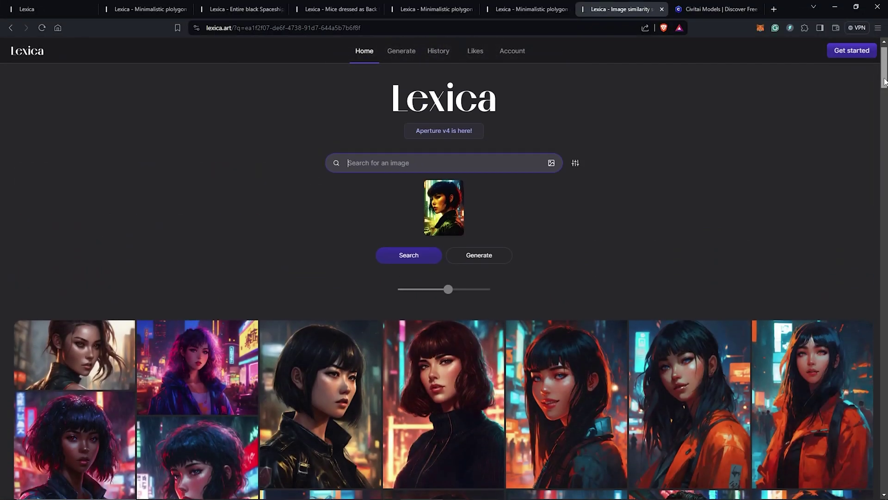
pyautogui.scroll(1, 477, 154)
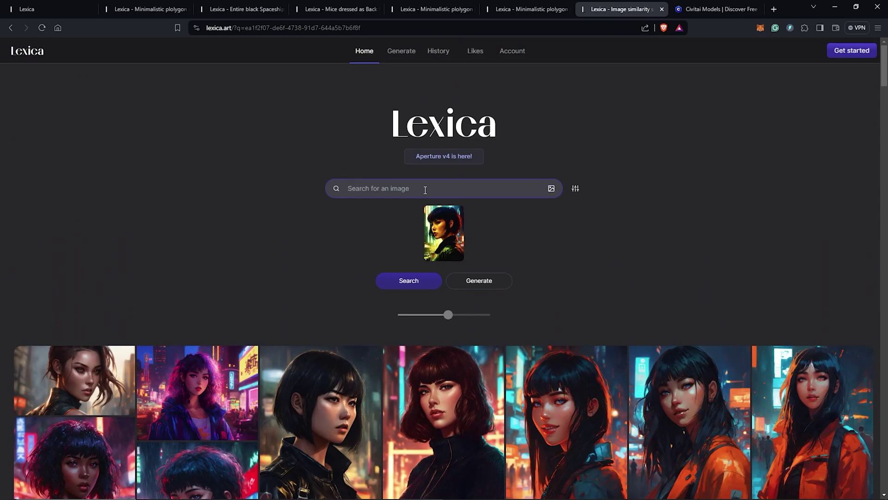
# Step: Search Lexica for 'blade runner car' and browse the results
pyautogui.write('lade ')
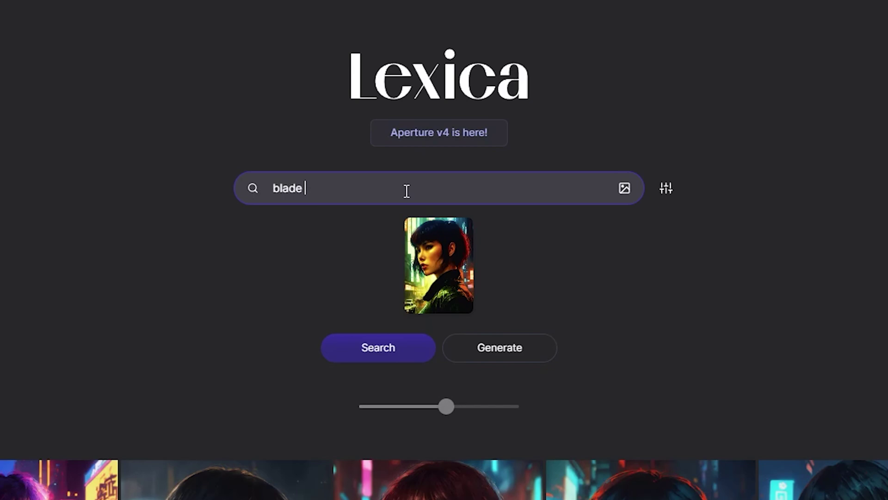
pyautogui.write('runner car')
pyautogui.press('Return')
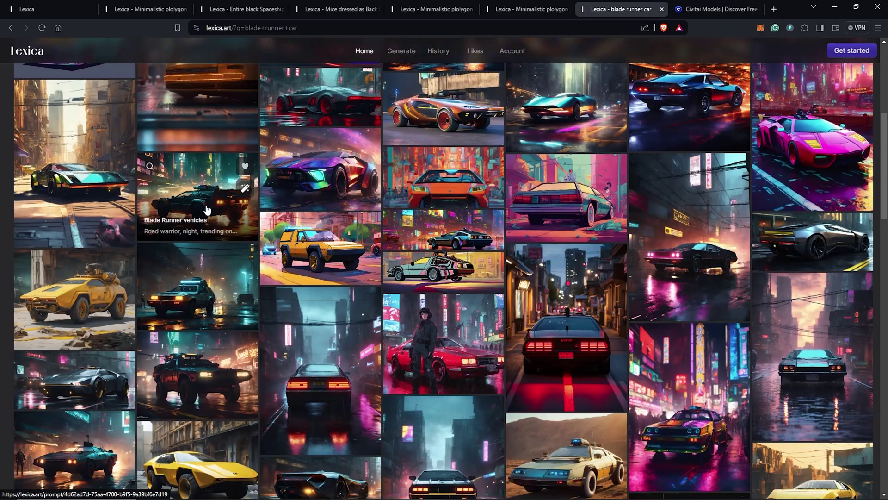
pyautogui.scroll(-8, 206, 211)
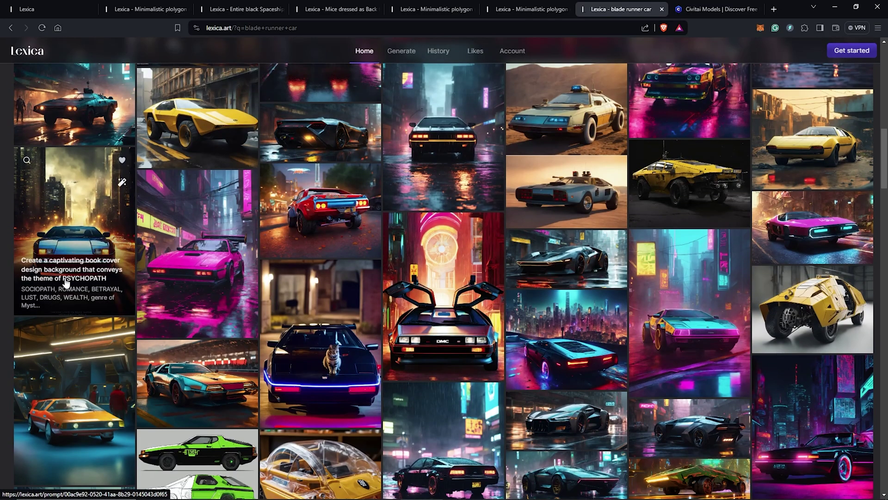
pyautogui.scroll(-10, 66, 282)
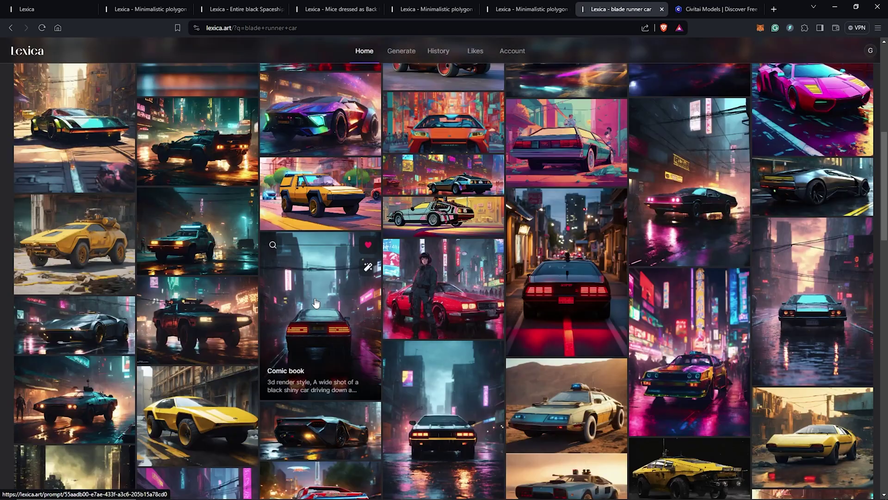
# Step: Copy the black car image's prompt into the notes and move to the polygon car prompt
pyautogui.click(315, 301)
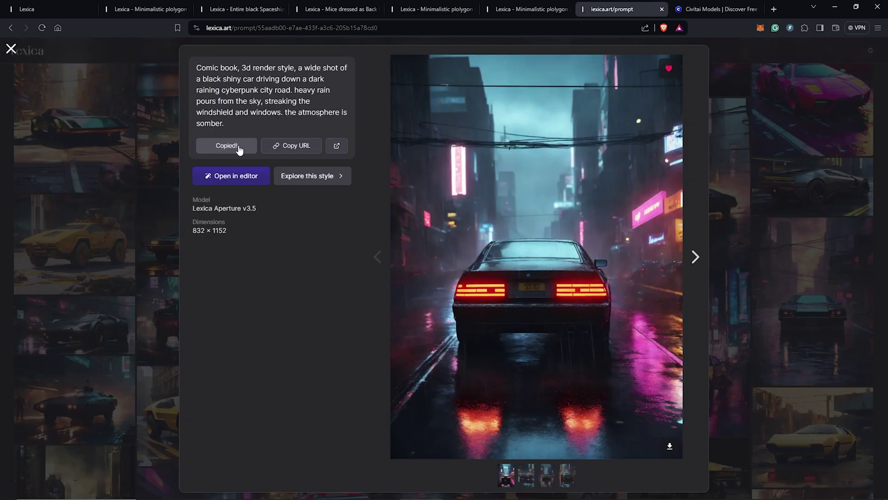
pyautogui.hotkey('alt', 'Tab')
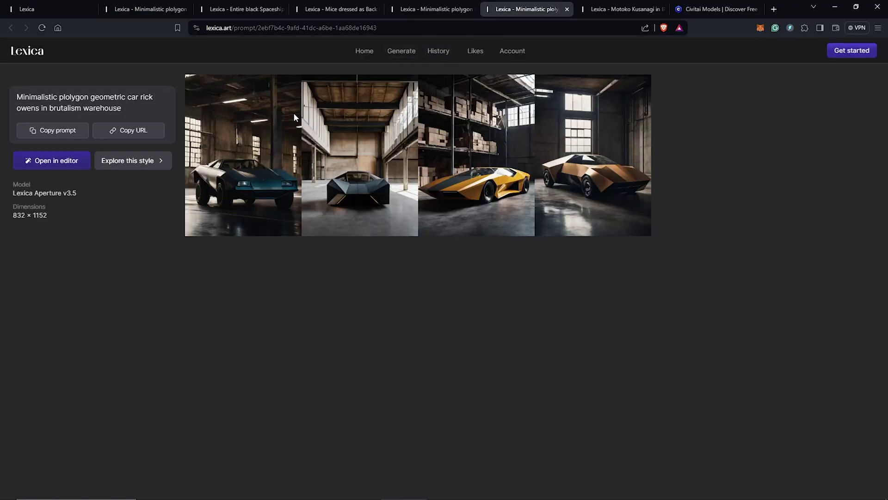
pyautogui.hotkey('ctrl', 'shift', 'Tab')
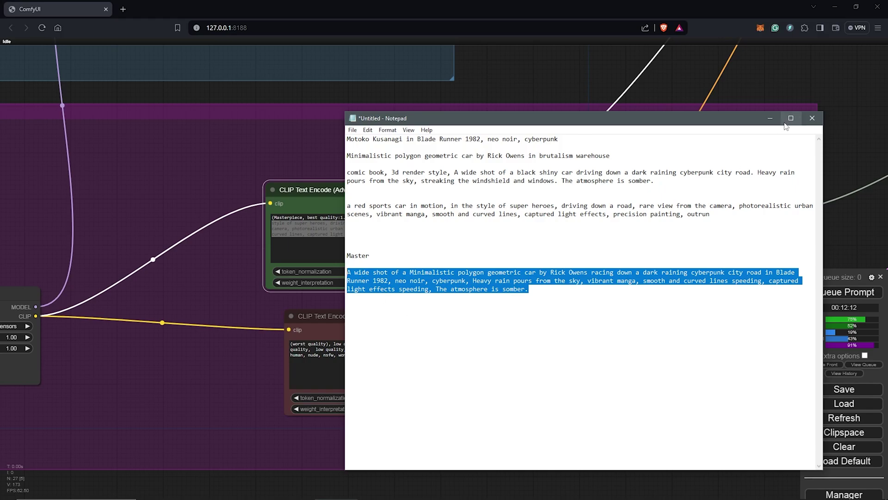
# Step: Paste the master prompt into the positive prompt, weighting 'Minimalistic polygon geometric car' to 1.2
pyautogui.click(770, 118)
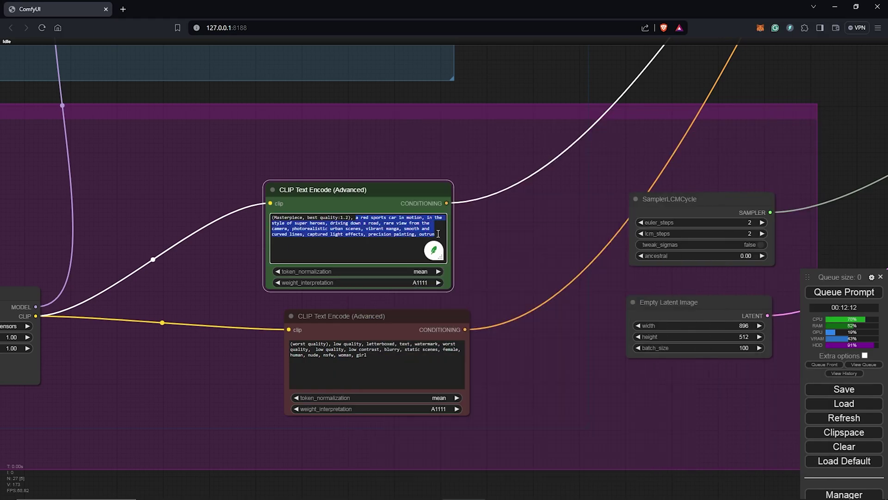
pyautogui.write('A wide shot of a Minimalistic polygon geometric car by Rick Owens racing down a dark raining cyberpunk city road in Blade Runner 1982, neo noir, cyberpunk, Heavy rain pours from the sky, vibrant manga, smooth and curved lines speeding, captured light effects speeding, The atmosphere is somber.')
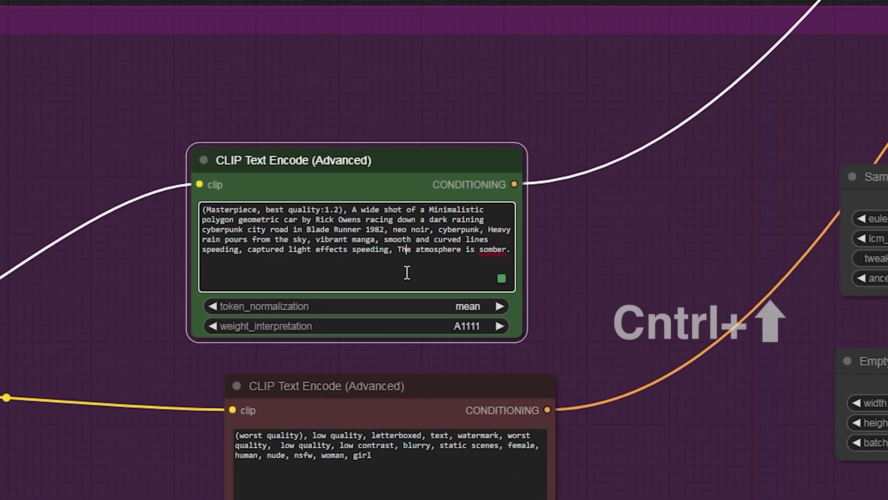
pyautogui.moveTo(462, 200); pyautogui.dragTo(302, 212)
pyautogui.hotkey('ctrl', 'Up')
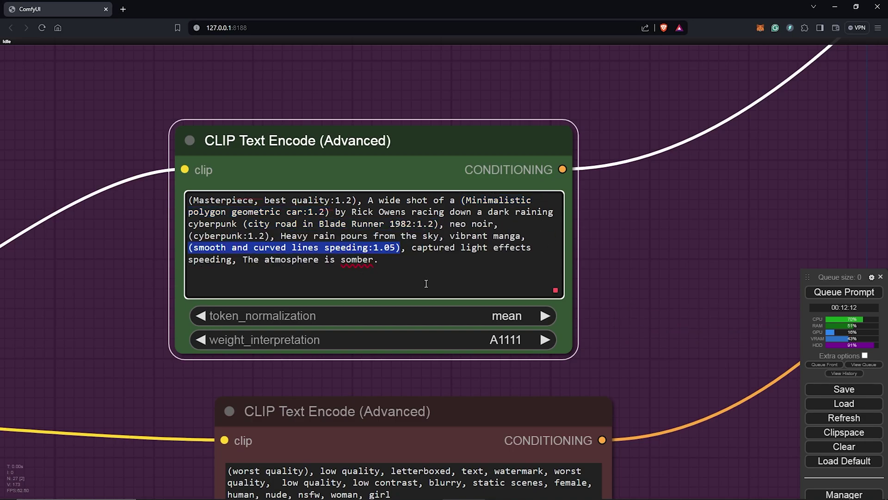
# Step: Remove female, human, nude, nsfw, woman and girl from the negative prompt
pyautogui.scroll(-4, 668, 420)
pyautogui.moveTo(669, 420); pyautogui.dragTo(656, 376)
pyautogui.scroll(3, 644, 382)
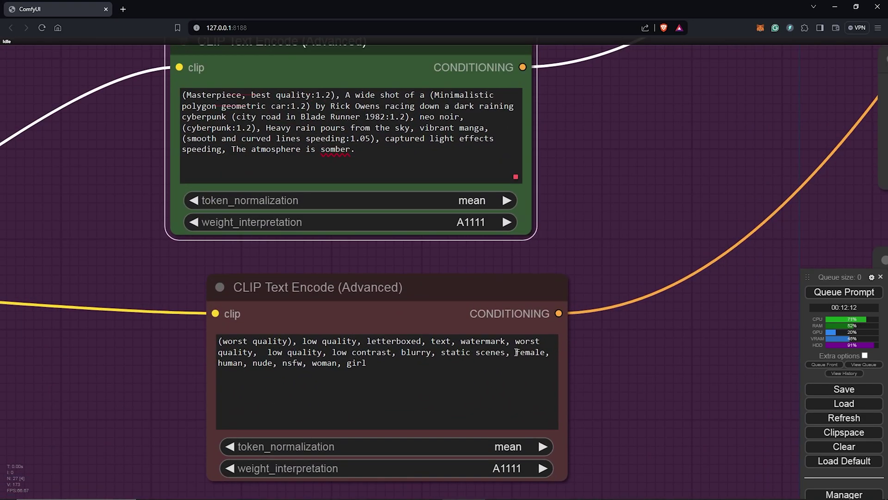
pyautogui.moveTo(515, 352); pyautogui.dragTo(551, 366)
pyautogui.scroll(-3, 657, 357)
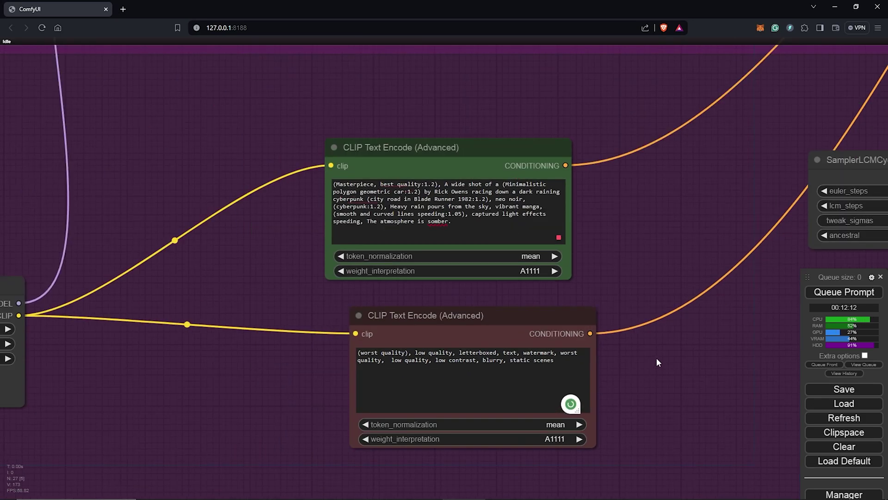
pyautogui.scroll(-3, 498, 355)
# Step: Queue a render with the new Blade Runner prompt
pyautogui.moveTo(278, 141); pyautogui.dragTo(769, 152)
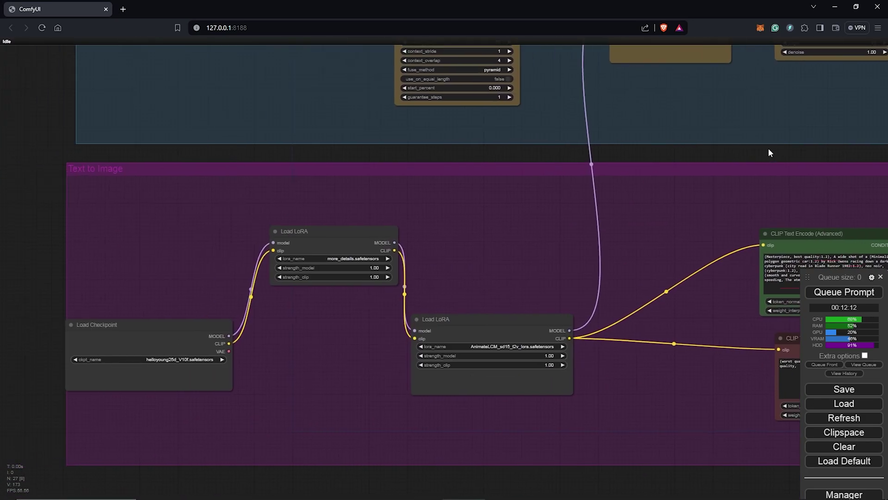
pyautogui.scroll(-5, 713, 171)
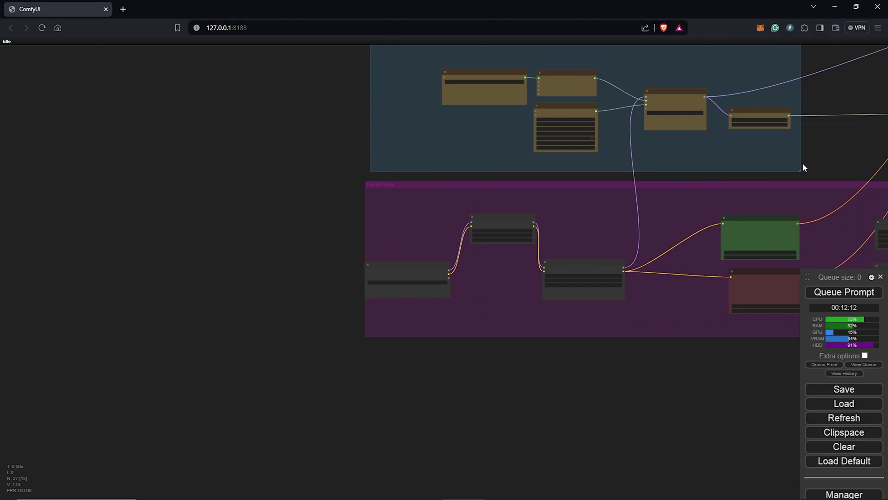
pyautogui.moveTo(802, 162); pyautogui.dragTo(200, 294)
pyautogui.scroll(-3, 738, 319)
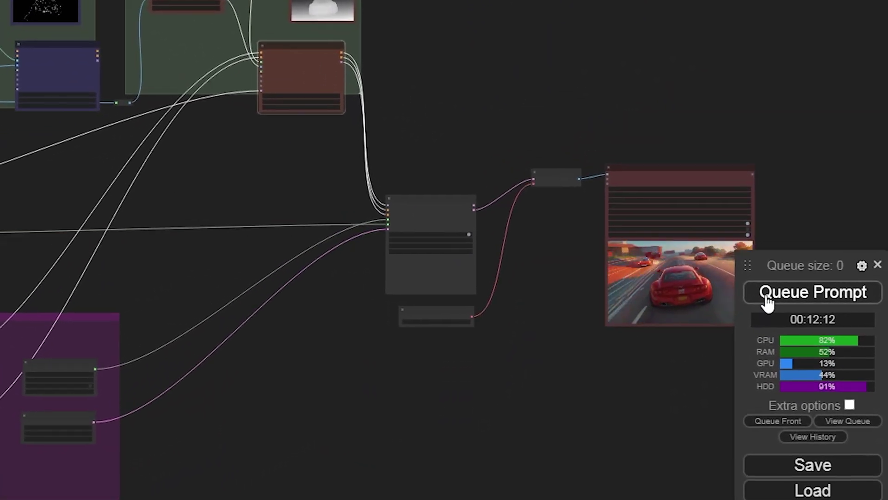
pyautogui.click(767, 301)
# Step: Review the rainy neon-highway car video and mark the 659.14-second execution time in the console
pyautogui.scroll(10, 441, 281)
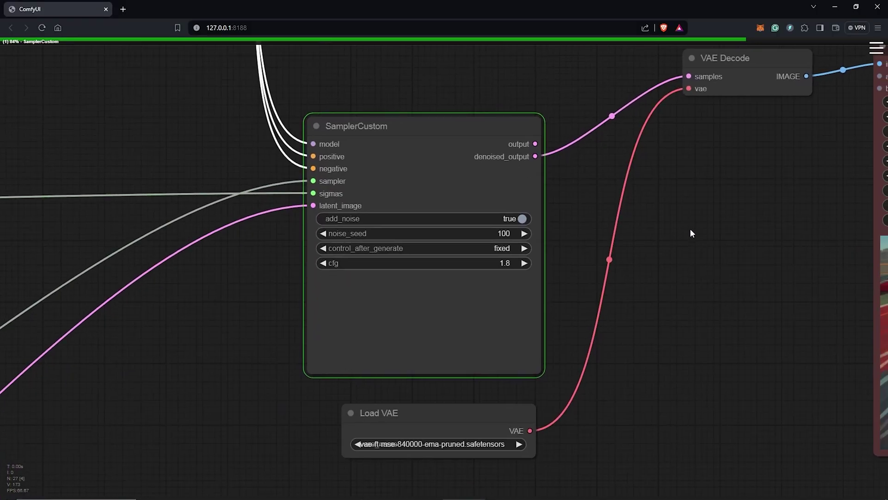
pyautogui.scroll(1, 452, 414)
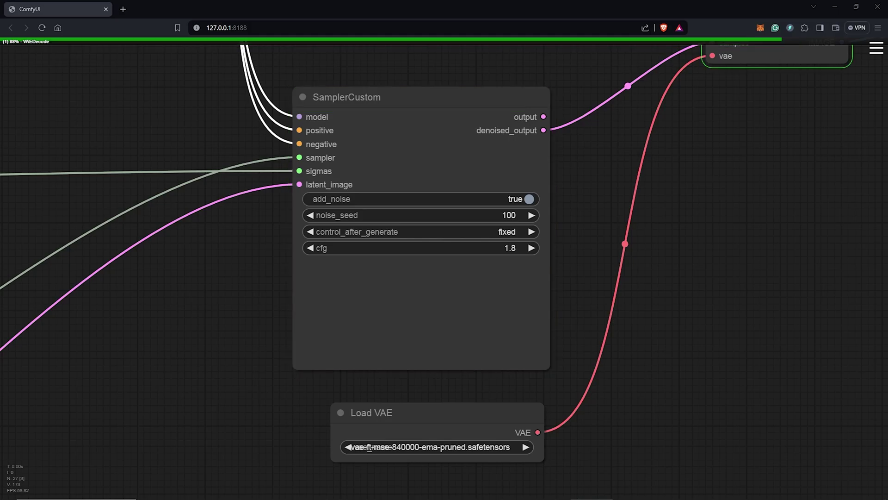
pyautogui.scroll(-2, 780, 218)
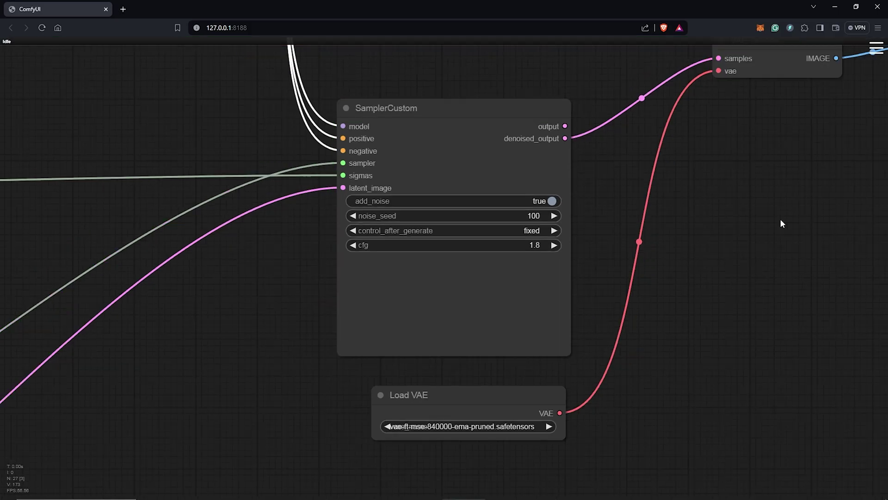
pyautogui.moveTo(789, 227); pyautogui.dragTo(354, 215)
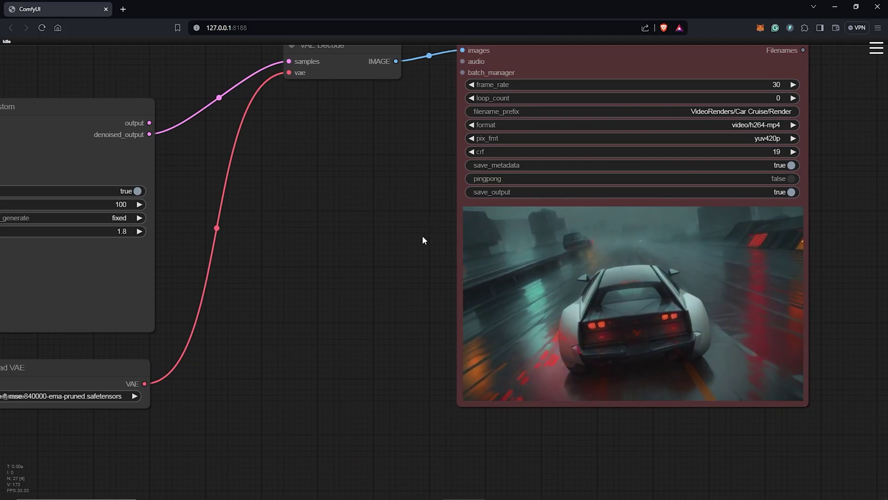
pyautogui.moveTo(421, 241); pyautogui.dragTo(374, 257)
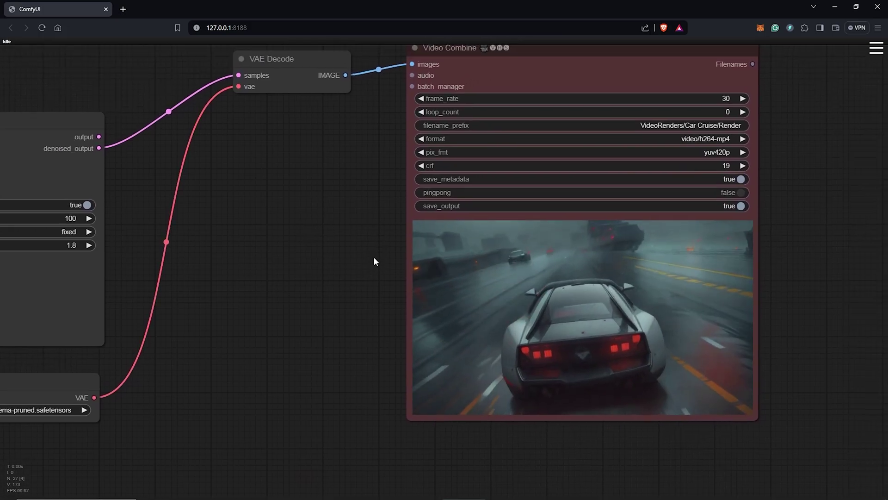
pyautogui.scroll(1, 385, 292)
pyautogui.scroll(1, 385, 292)
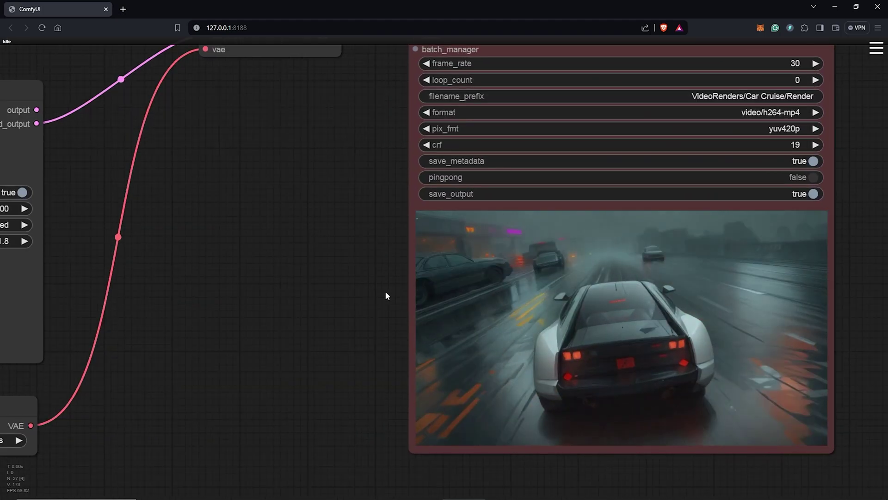
pyautogui.moveTo(386, 292); pyautogui.dragTo(262, 283)
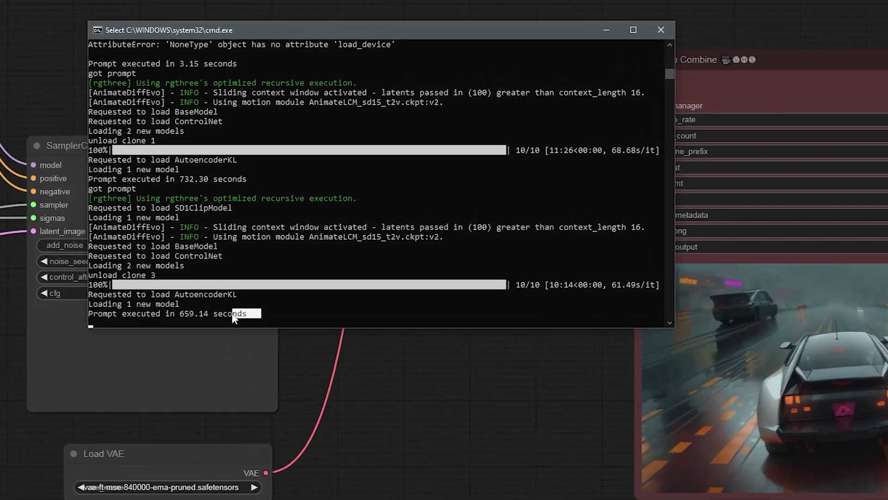
pyautogui.moveTo(218, 311); pyautogui.dragTo(159, 310)
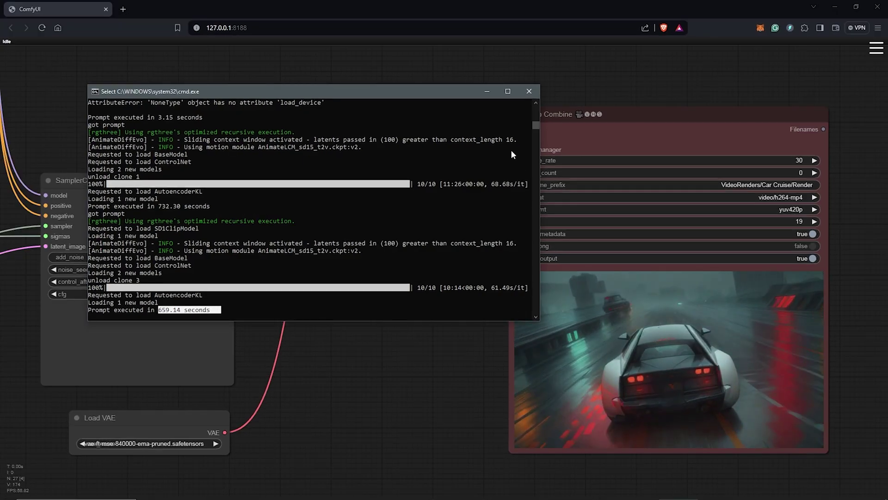
# Step: Browse the Neon Outlines LoRA examples on Civitai and copy the NEON_OUTLINES trigger word
pyautogui.click(490, 94)
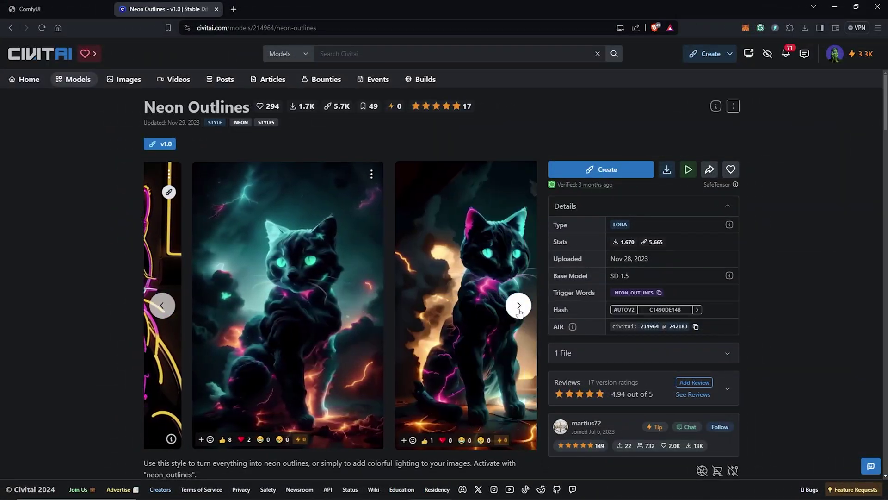
pyautogui.click(519, 307)
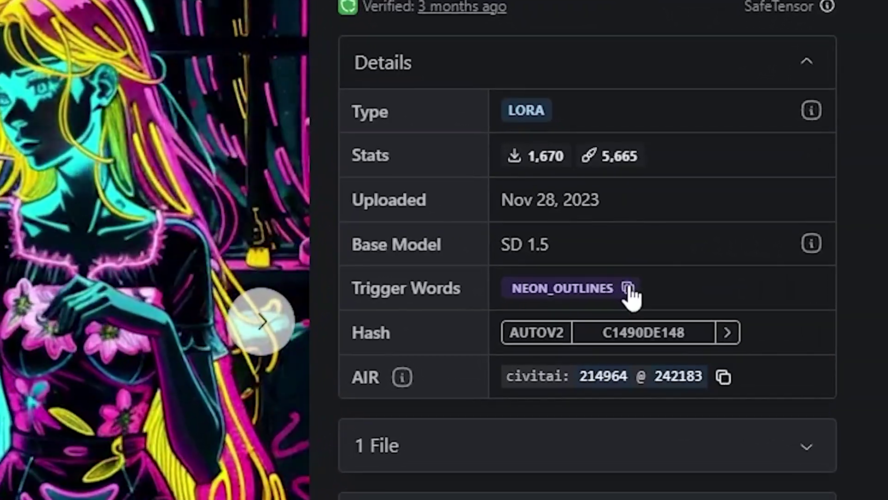
pyautogui.click(658, 292)
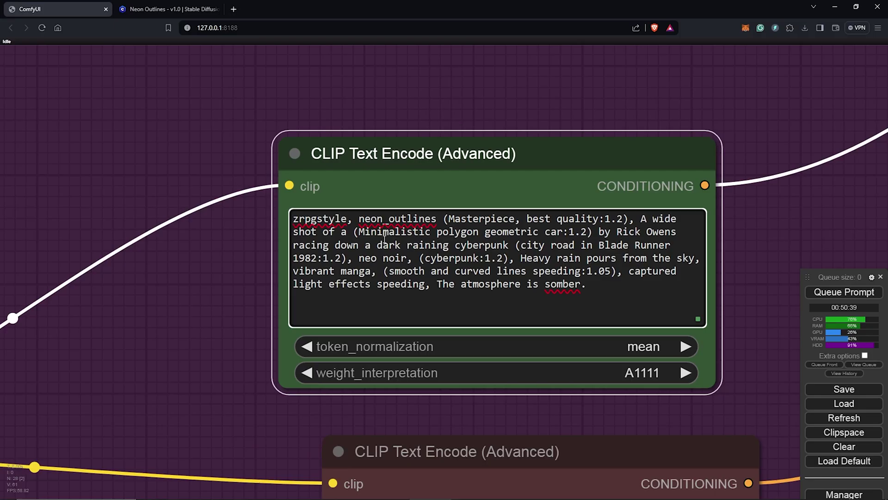
# Step: Copy the 'pink and teal color theme' phrase from the Neon Outlines page into the prompt
pyautogui.click(169, 9)
pyautogui.scroll(-7, 324, 278)
pyautogui.moveTo(273, 292); pyautogui.dragTo(356, 294)
pyautogui.rightClick(346, 294)
pyautogui.click(370, 298)
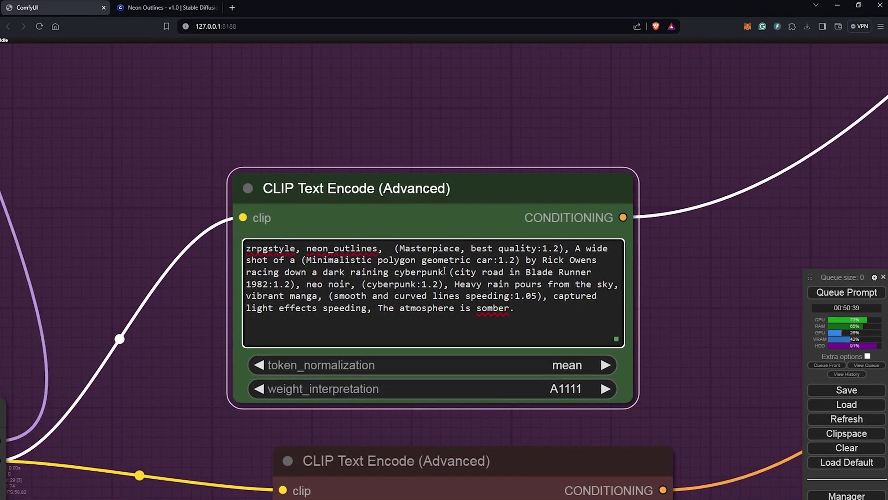
pyautogui.hotkey('ctrl', 'v')
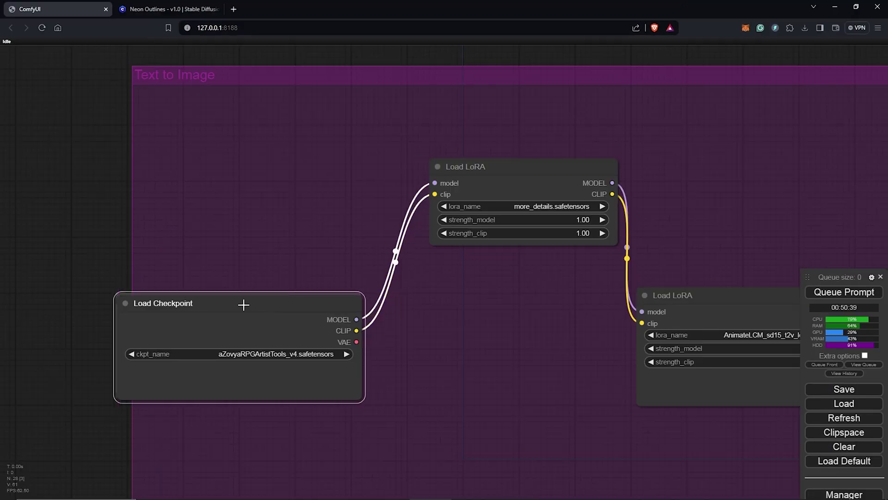
# Step: Add a duplicate Load LoRA node set to NeonOutlines.safetensors
pyautogui.moveTo(242, 304); pyautogui.dragTo(20, 185)
pyautogui.scroll(-2, 619, 215)
pyautogui.moveTo(619, 215); pyautogui.dragTo(482, 311)
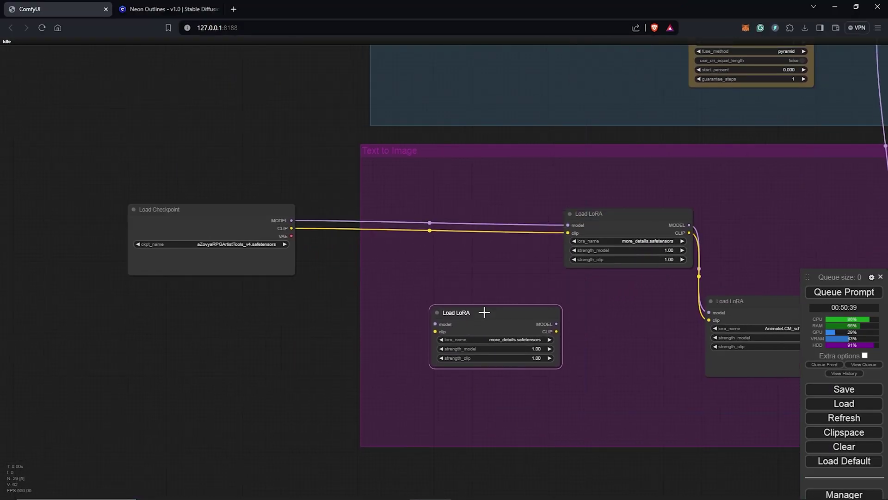
pyautogui.scroll(4, 491, 324)
pyautogui.click(516, 337)
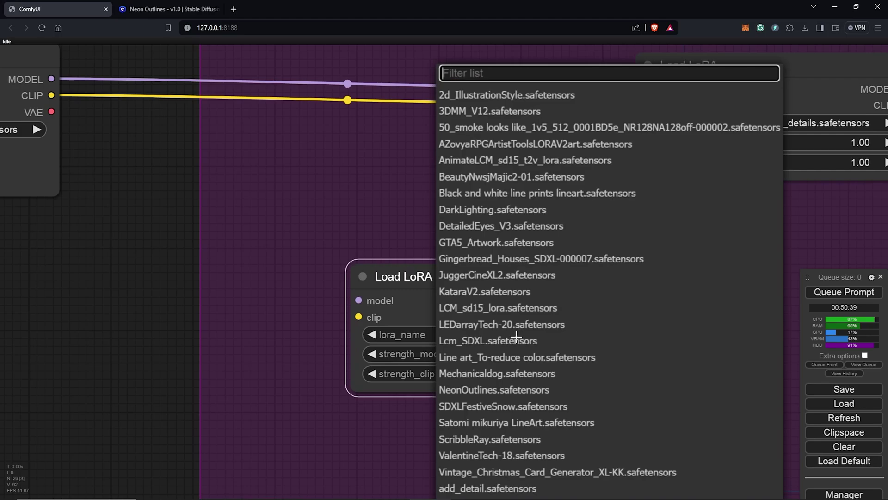
pyautogui.click(487, 389)
# Step: Wire the Load Checkpoint outputs into the NeonOutlines LoRA and arrange the LoRA chain
pyautogui.moveTo(145, 124); pyautogui.dragTo(145, 124)
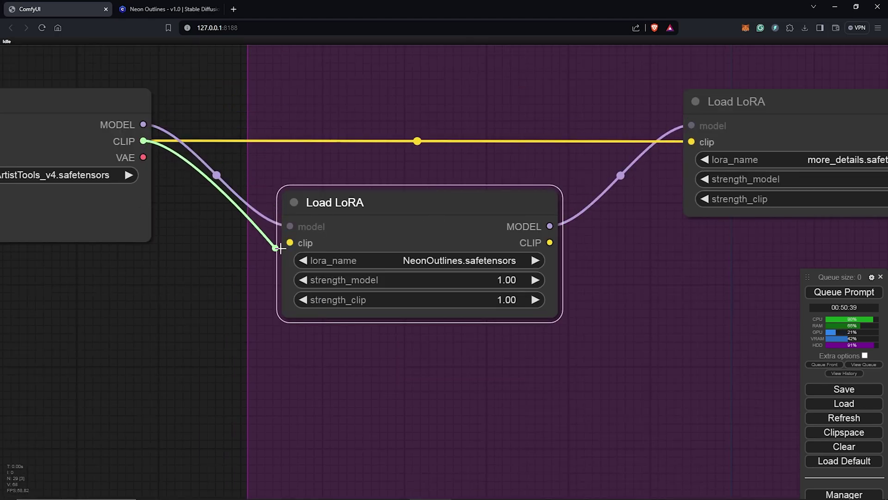
pyautogui.scroll(-4, 641, 274)
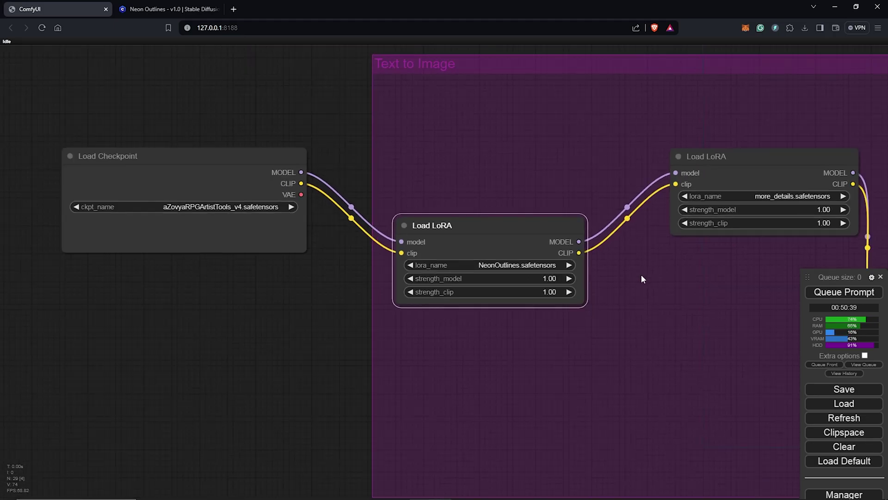
pyautogui.moveTo(641, 274); pyautogui.dragTo(488, 193)
pyautogui.scroll(-5, 514, 260)
pyautogui.moveTo(513, 259); pyautogui.dragTo(356, 311)
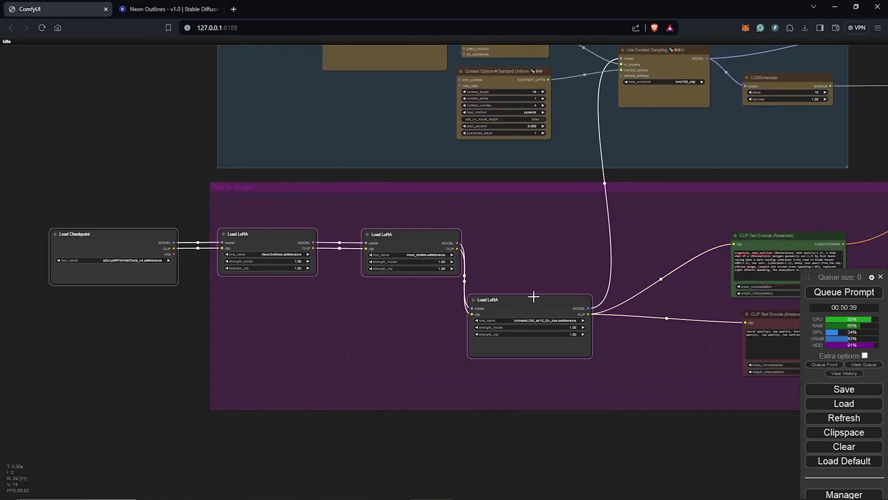
pyautogui.moveTo(531, 294); pyautogui.dragTo(602, 301)
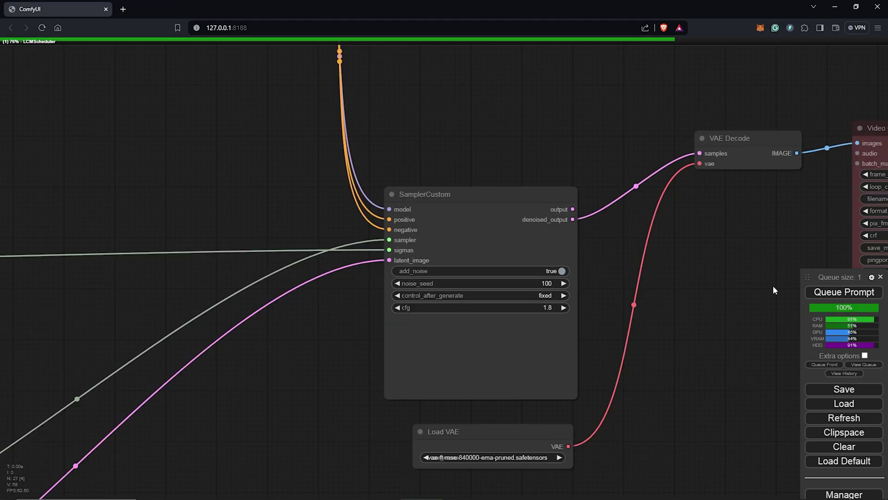
# Step: Check the running sampler and the finished neon-outline car video preview
pyautogui.scroll(3, 674, 324)
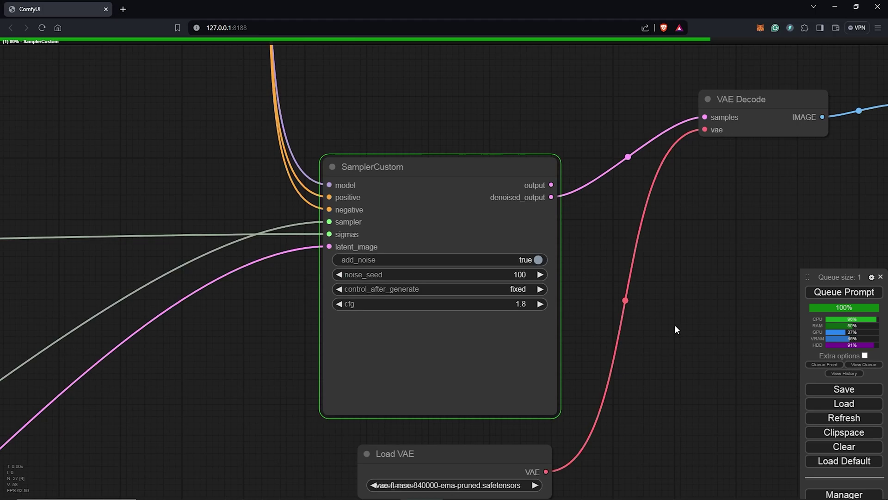
pyautogui.moveTo(674, 325); pyautogui.dragTo(696, 278)
pyautogui.scroll(1, 692, 284)
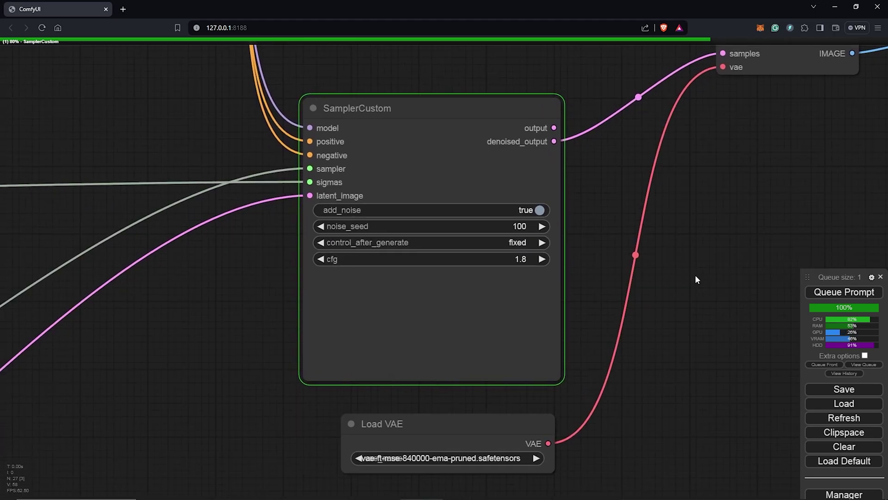
pyautogui.scroll(1, 696, 277)
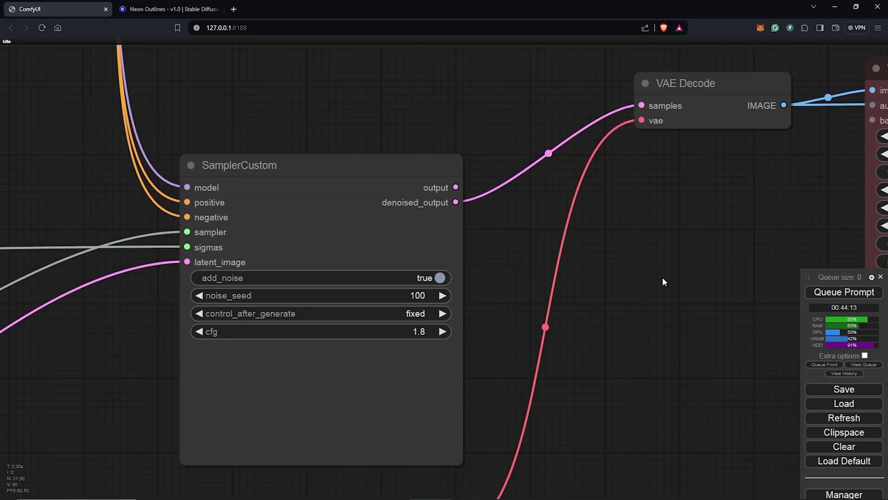
pyautogui.moveTo(662, 280); pyautogui.dragTo(224, 239)
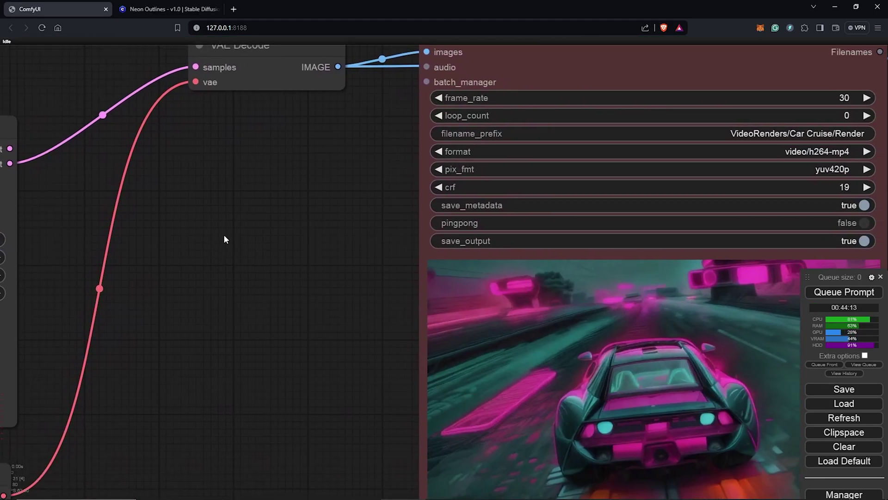
# Step: Review the rendered previews, then open the Hergé-style San Francisco comic prompt on Lexica
pyautogui.scroll(-3, 239, 227)
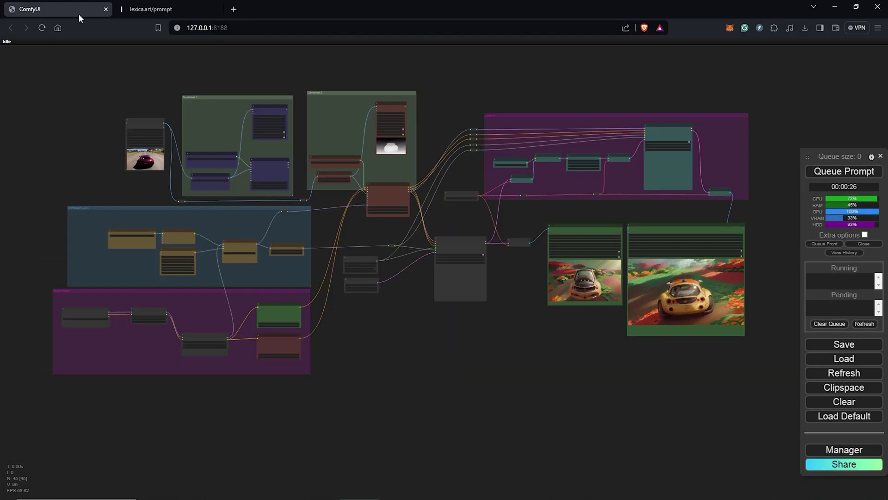
pyautogui.scroll(10, 623, 326)
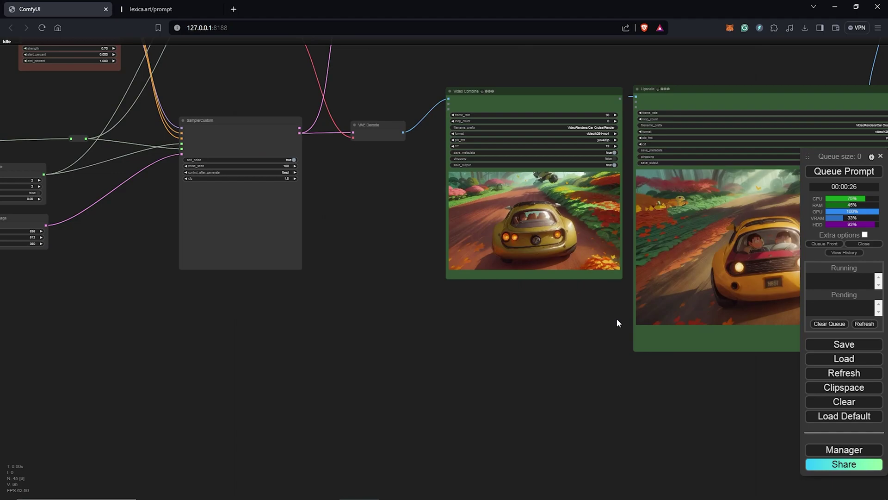
pyautogui.scroll(1, 428, 387)
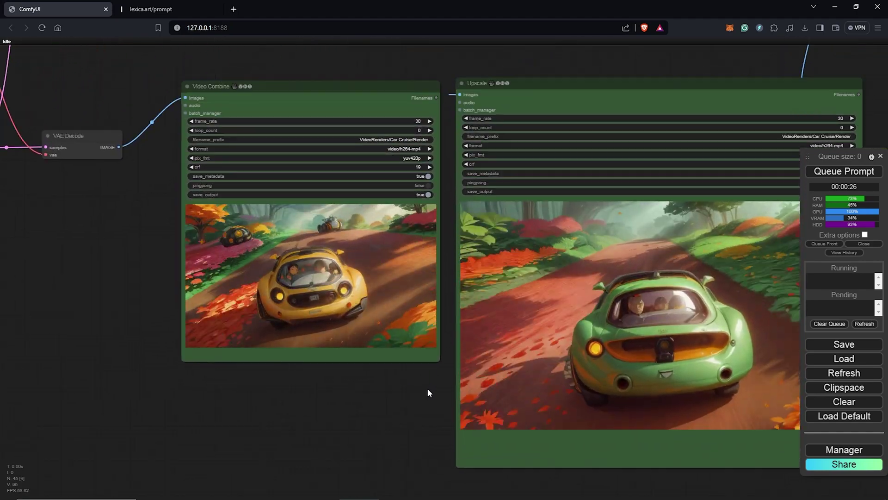
pyautogui.moveTo(428, 388); pyautogui.dragTo(373, 382)
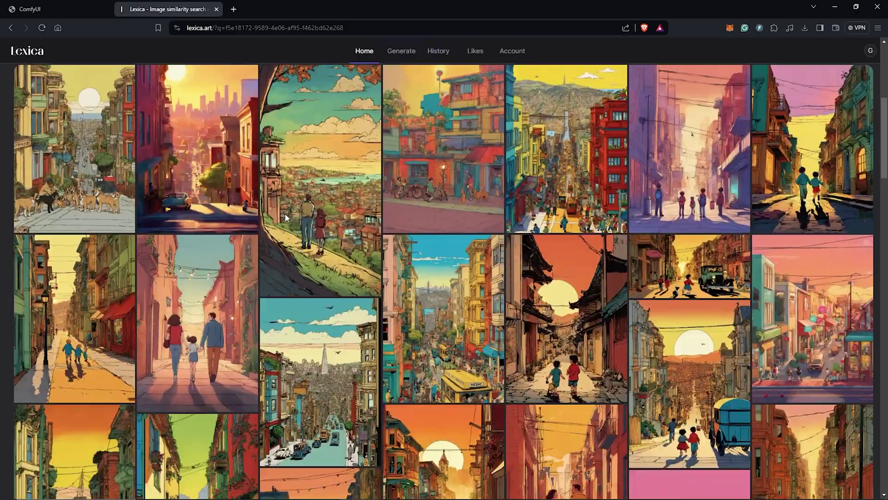
pyautogui.scroll(-20, 286, 218)
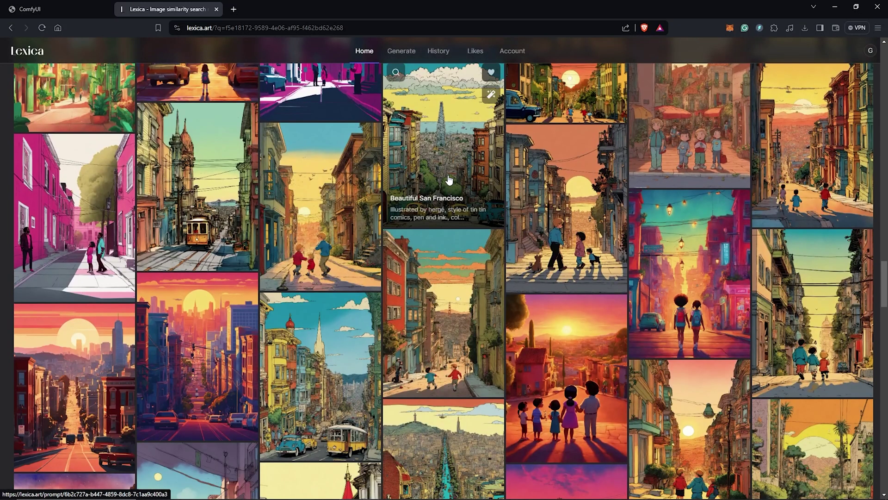
pyautogui.click(449, 179)
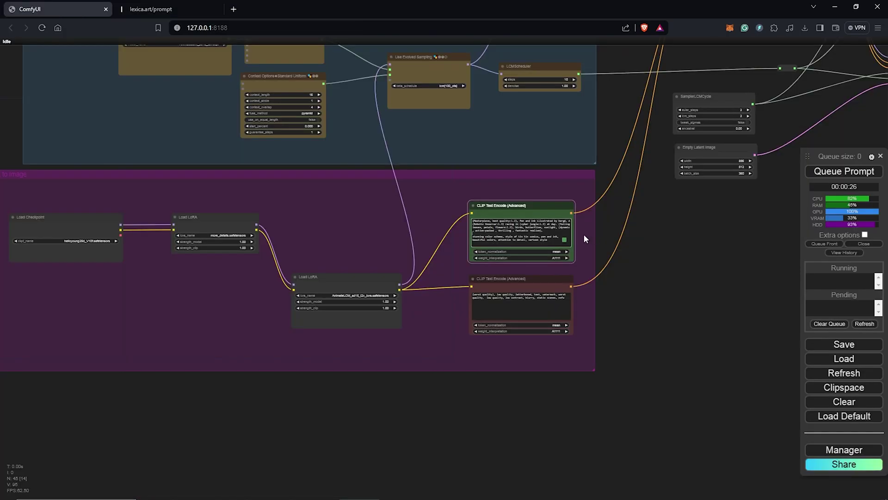
pyautogui.scroll(5, 583, 234)
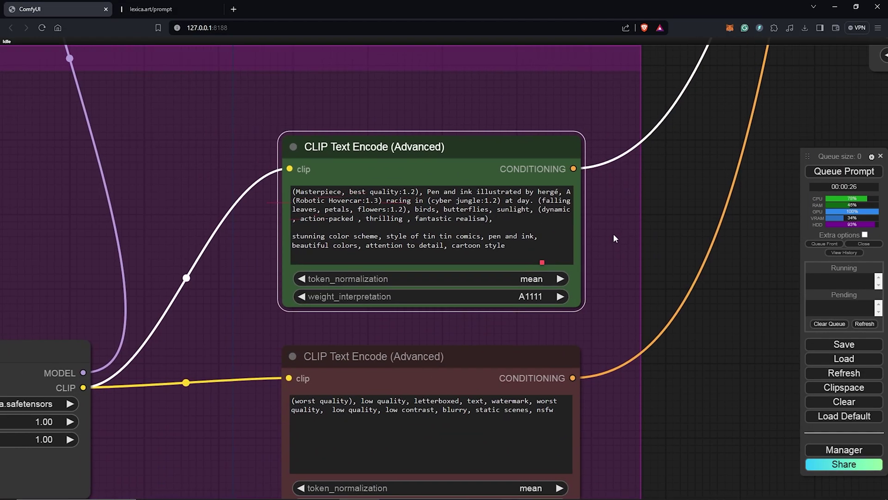
pyautogui.moveTo(614, 238); pyautogui.dragTo(690, 221)
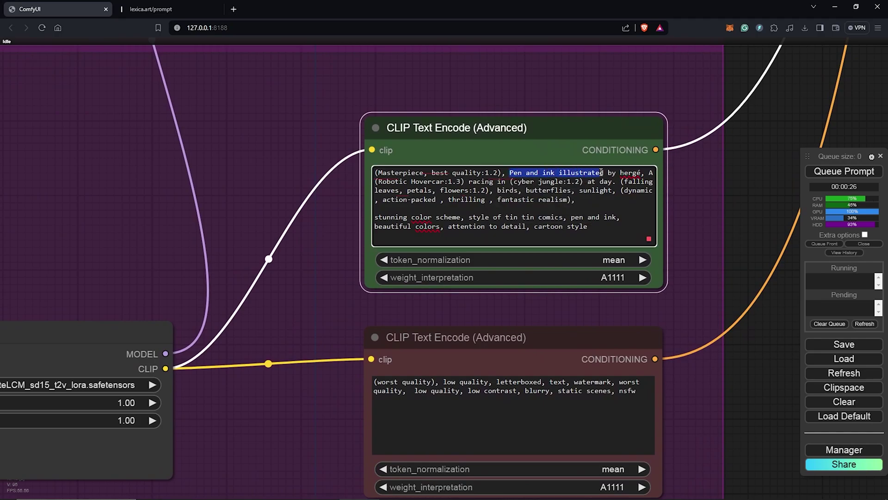
pyautogui.scroll(-3, 317, 311)
pyautogui.moveTo(318, 311); pyautogui.dragTo(559, 378)
pyautogui.moveTo(140, 341); pyautogui.dragTo(334, 340)
pyautogui.moveTo(107, 265); pyautogui.dragTo(339, 264)
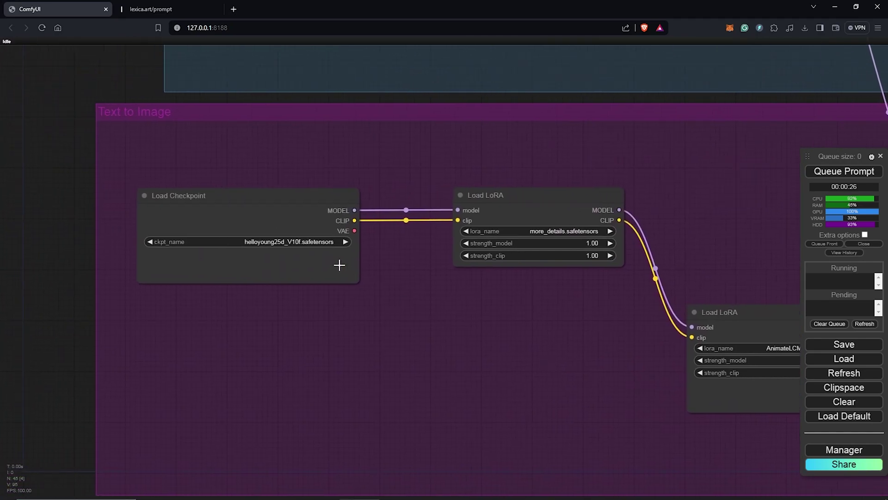
pyautogui.scroll(1, 321, 244)
pyautogui.click(298, 243)
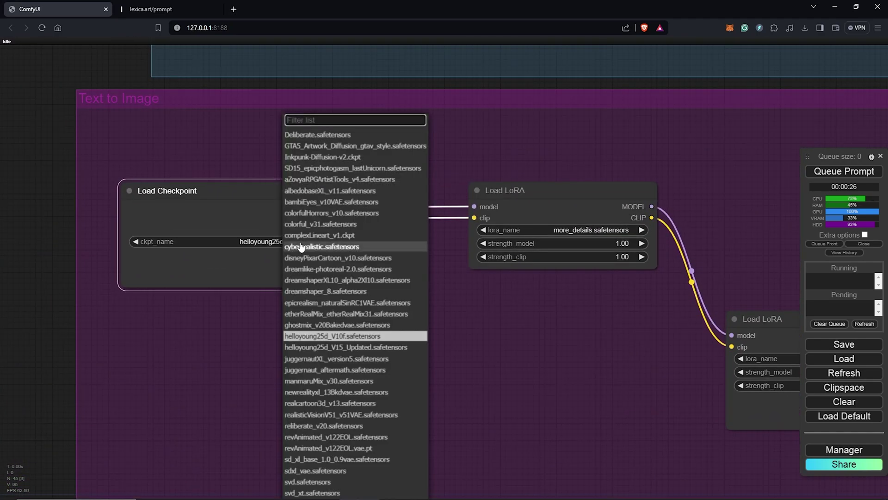
pyautogui.click(311, 338)
pyautogui.scroll(-5, 295, 264)
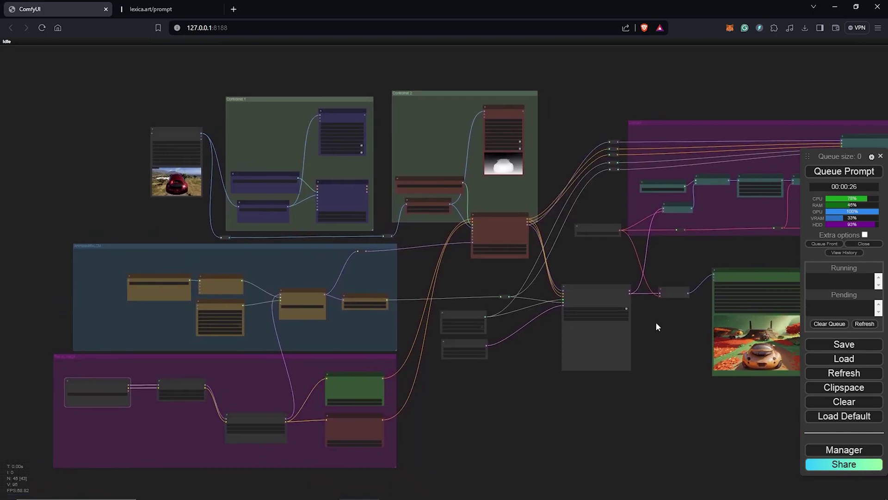
pyautogui.moveTo(656, 321); pyautogui.dragTo(387, 342)
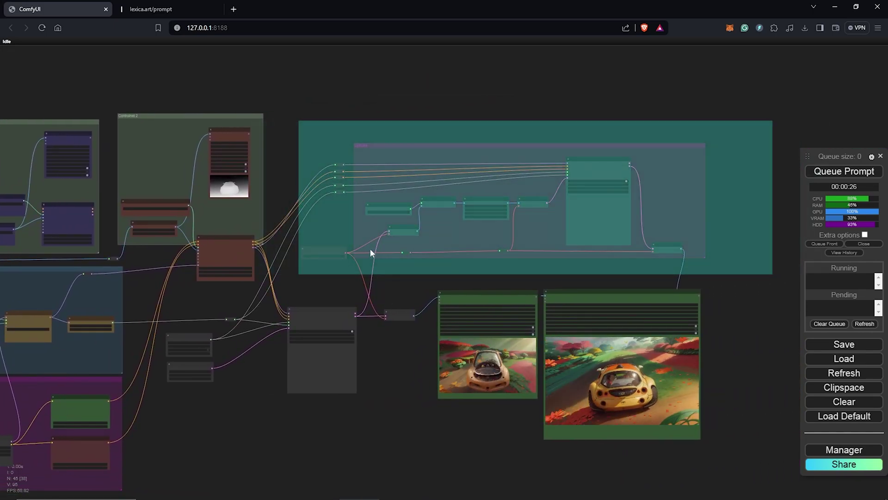
pyautogui.moveTo(562, 142); pyautogui.dragTo(563, 146)
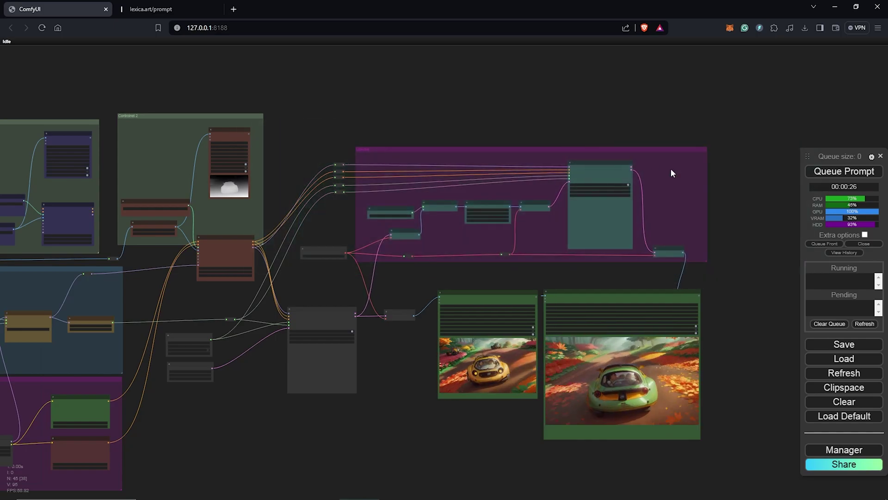